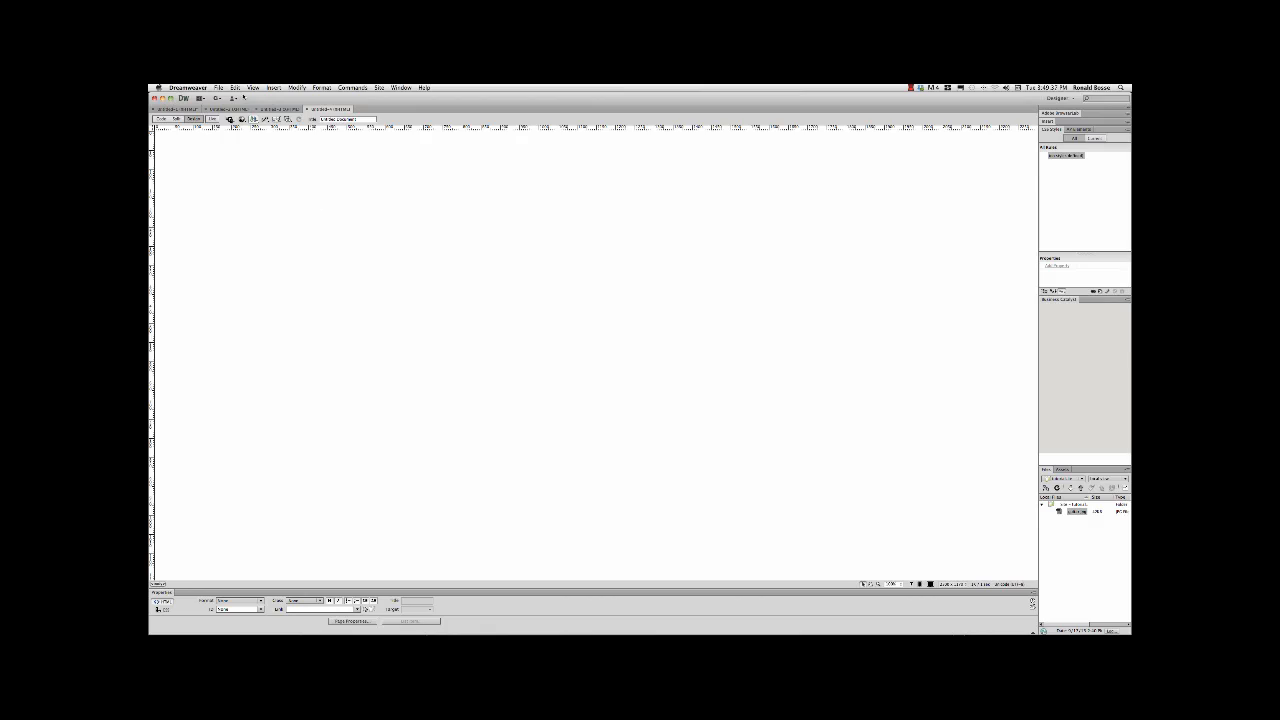
Create a new blank HTML page with no layout and the XHTML 1.0 Transitional doctype
{"action": "left_click", "coordinate": [219, 88]}
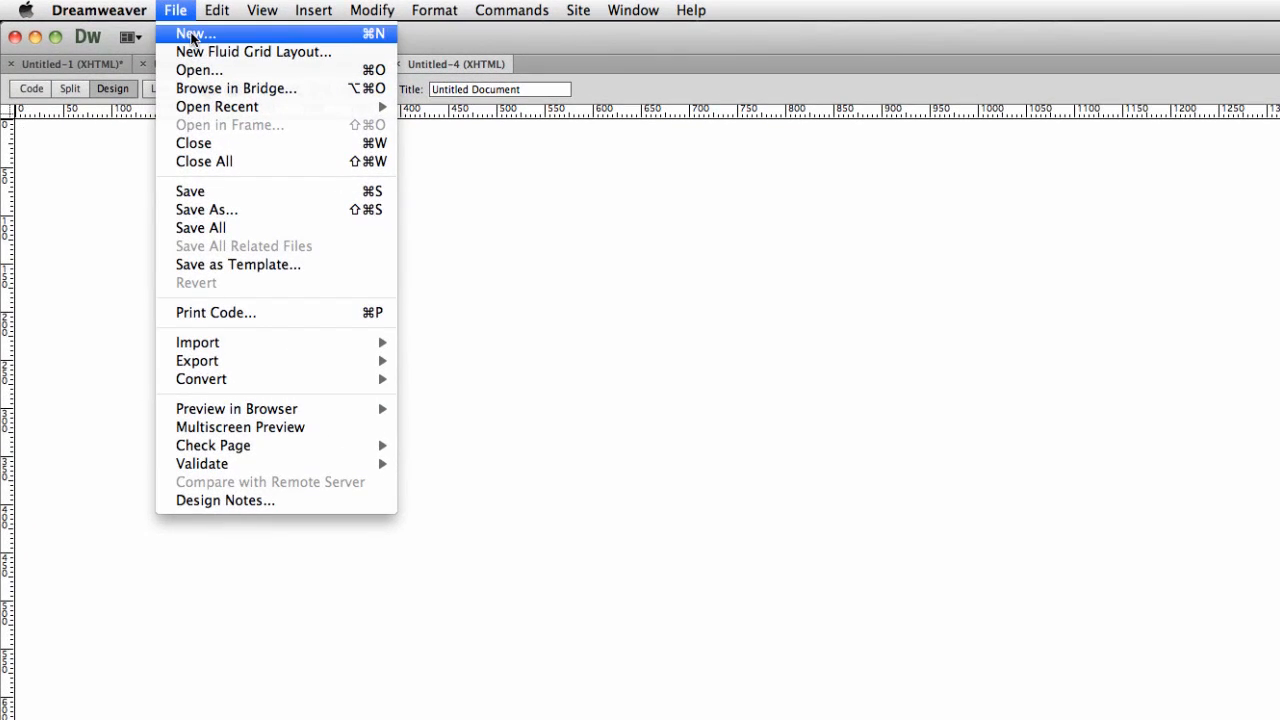
{"action": "left_click", "coordinate": [195, 34]}
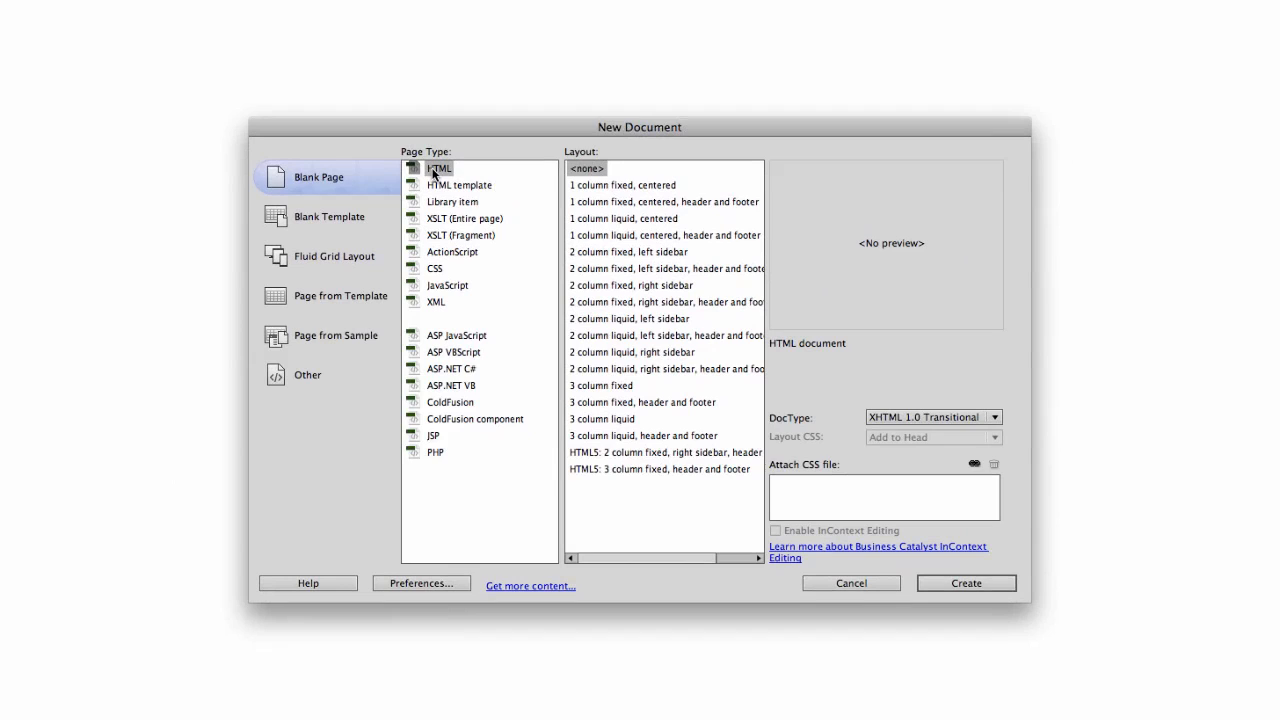
{"action": "left_click", "coordinate": [1005, 487]}
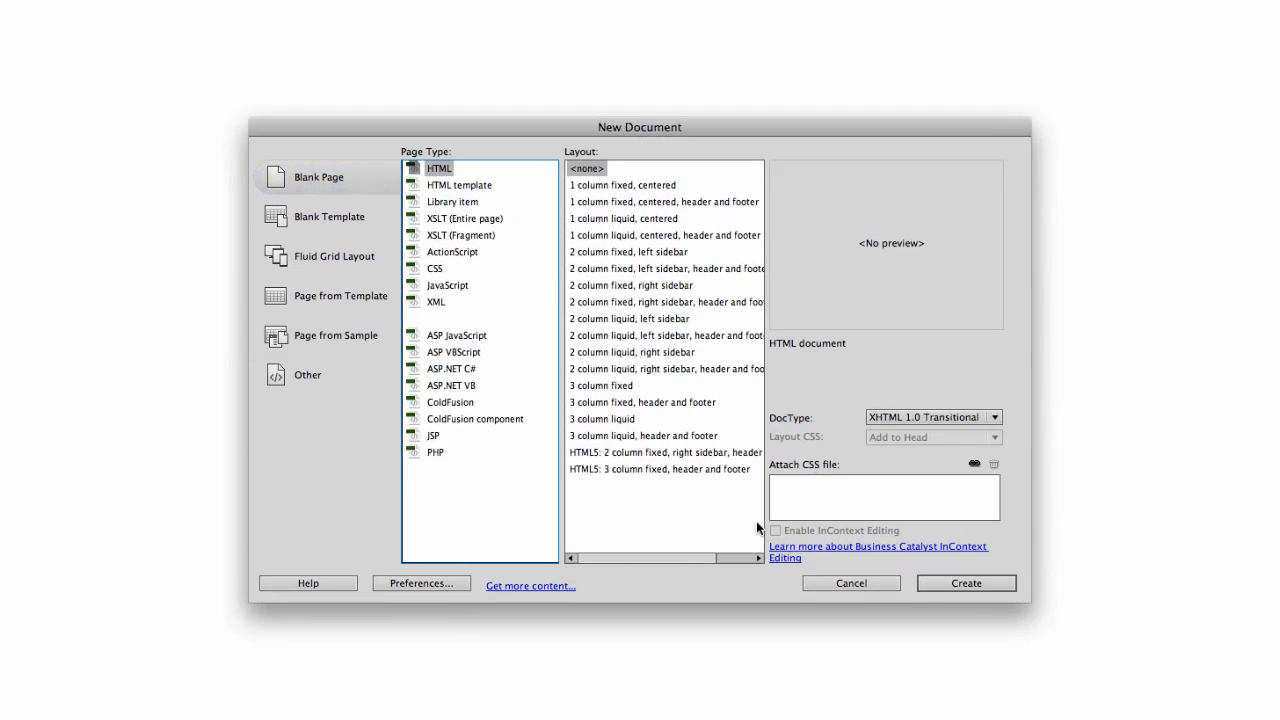
{"action": "left_click", "coordinate": [952, 580]}
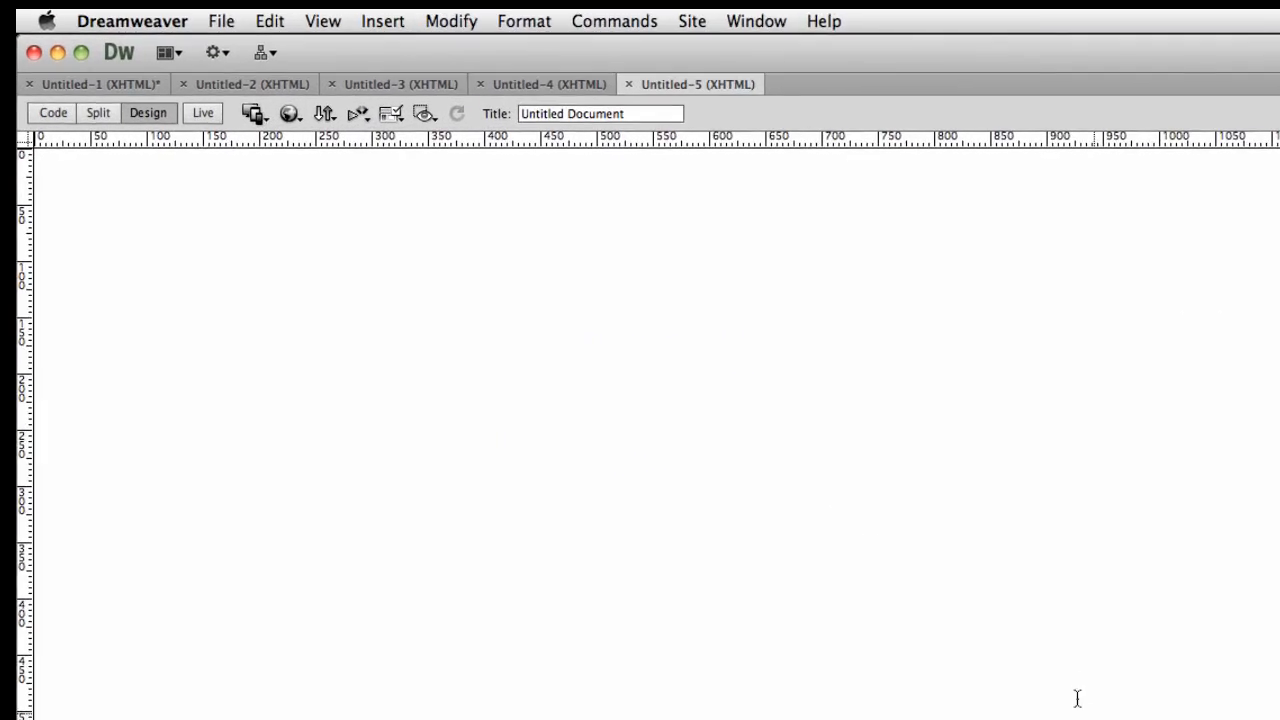
Start a div tag at the insertion point with ID container and create a #container CSS rule defined in this document only
{"action": "left_click", "coordinate": [397, 13]}
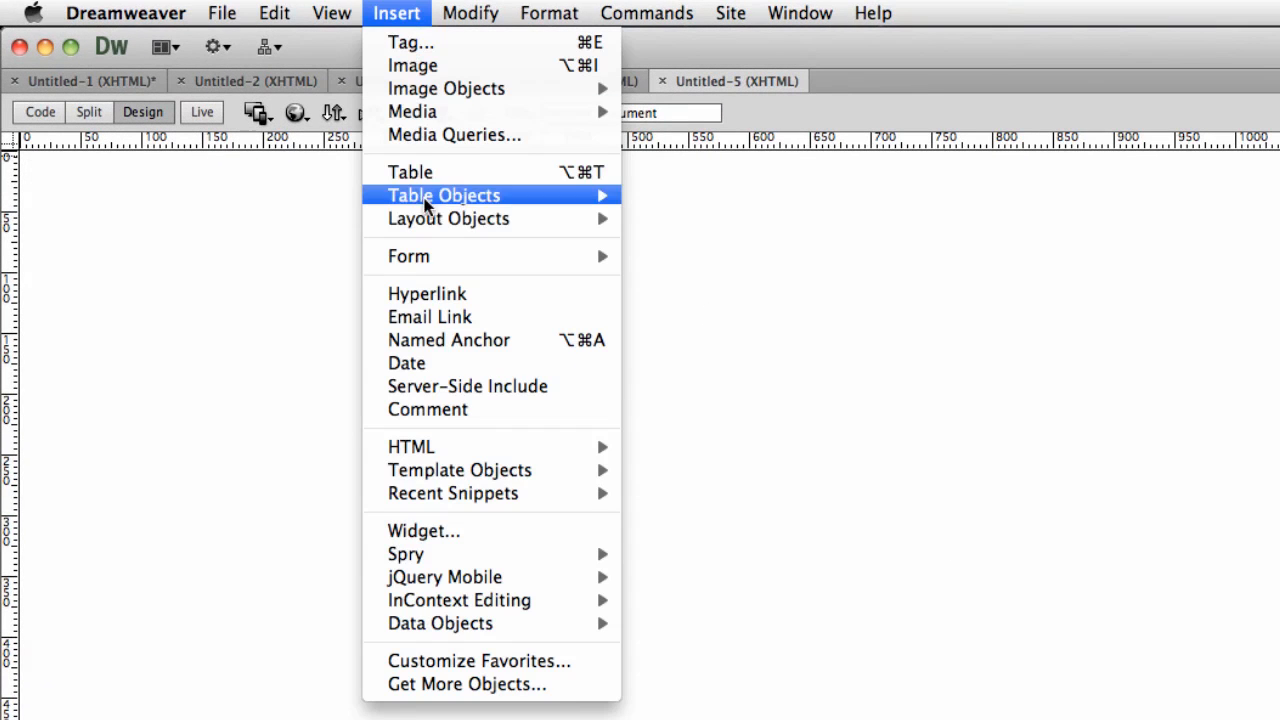
{"action": "mouse_move", "coordinate": [430, 216]}
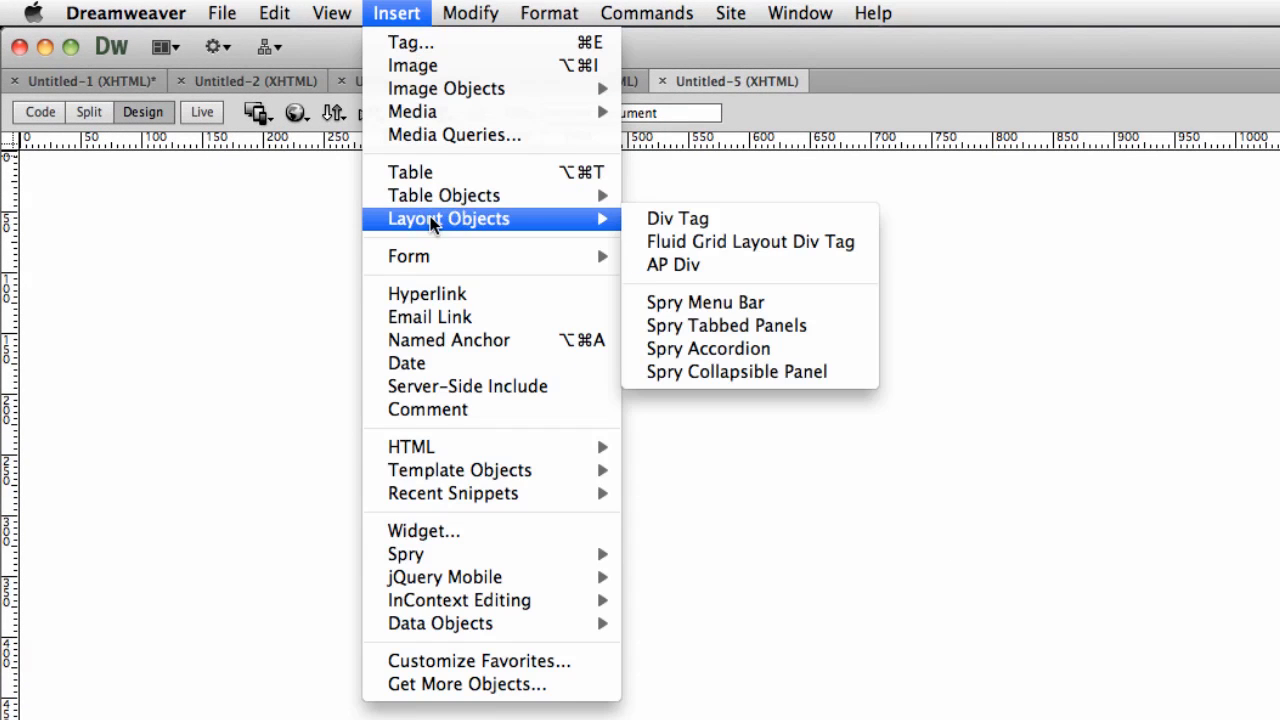
{"action": "left_click", "coordinate": [664, 217]}
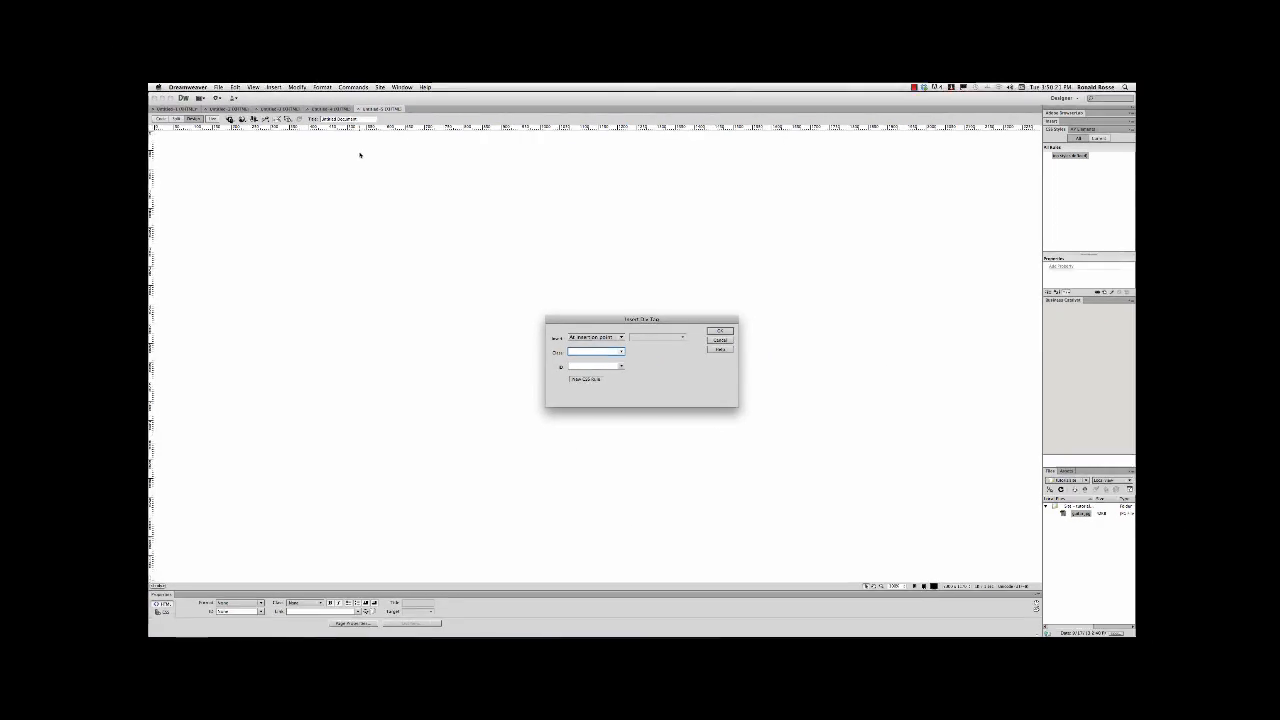
{"action": "key", "text": "Tab"}
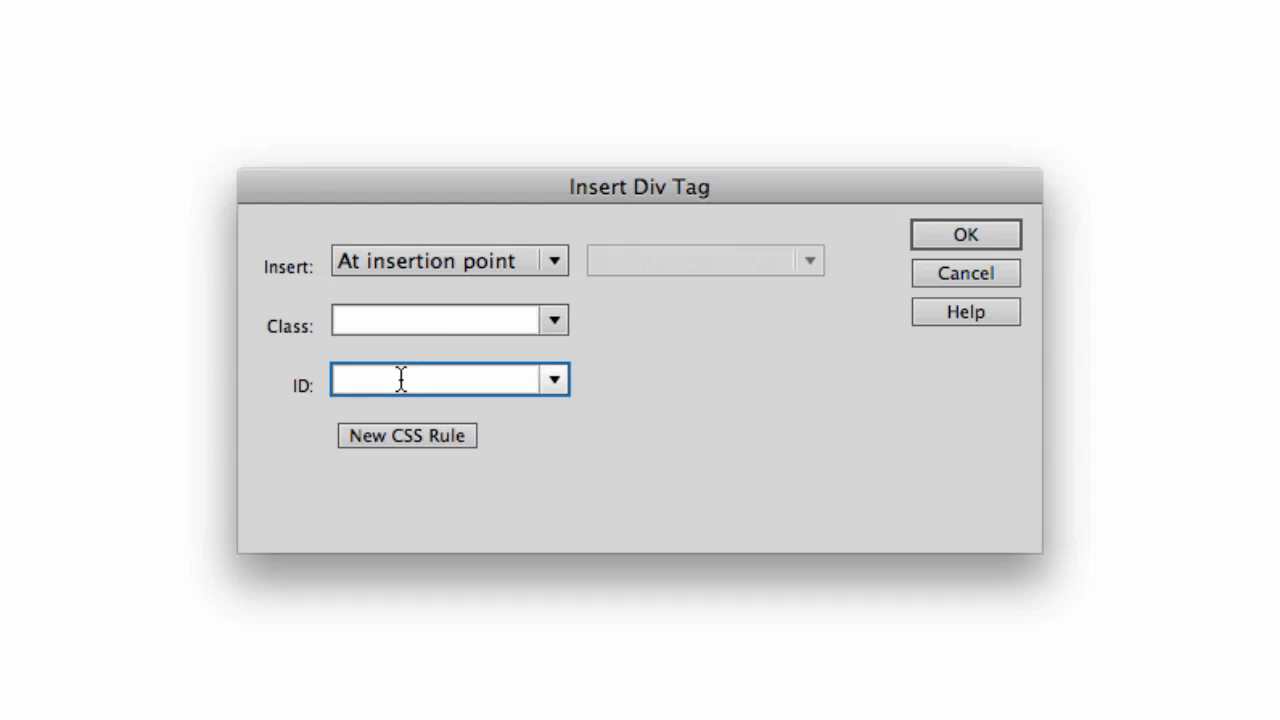
{"action": "type", "text": "container"}
{"action": "left_click", "coordinate": [400, 436]}
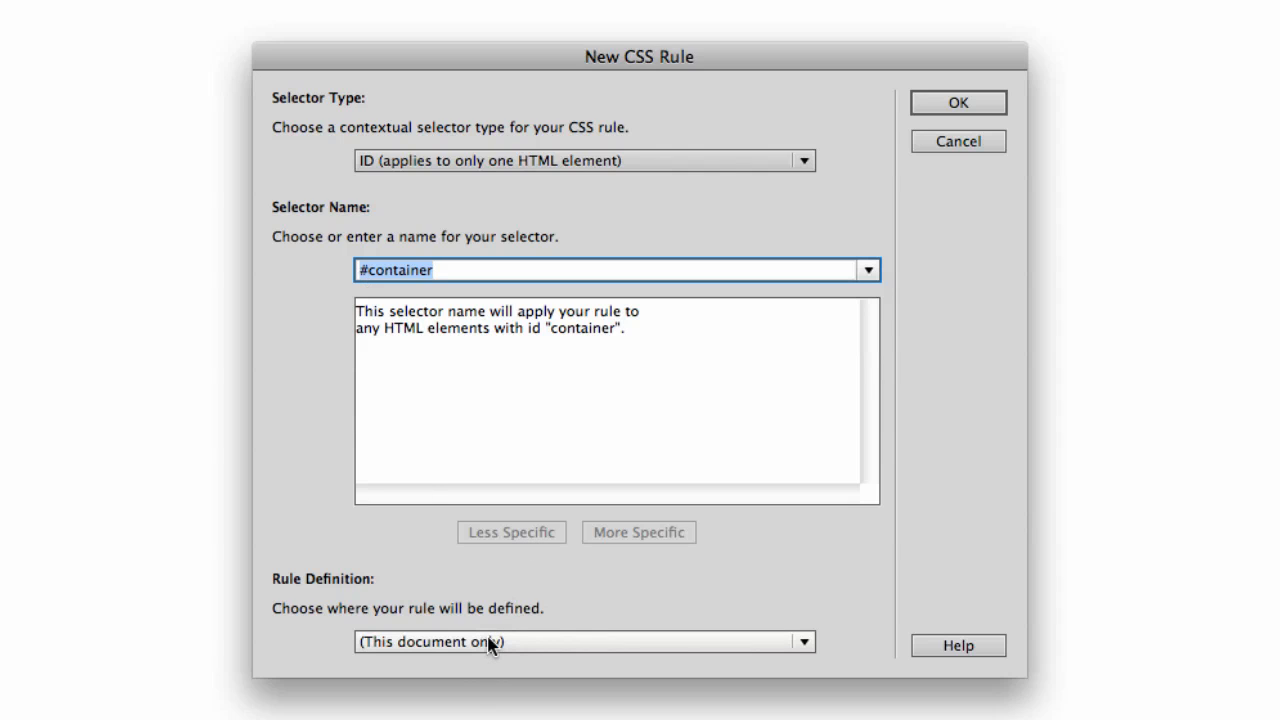
{"action": "left_click", "coordinate": [960, 103]}
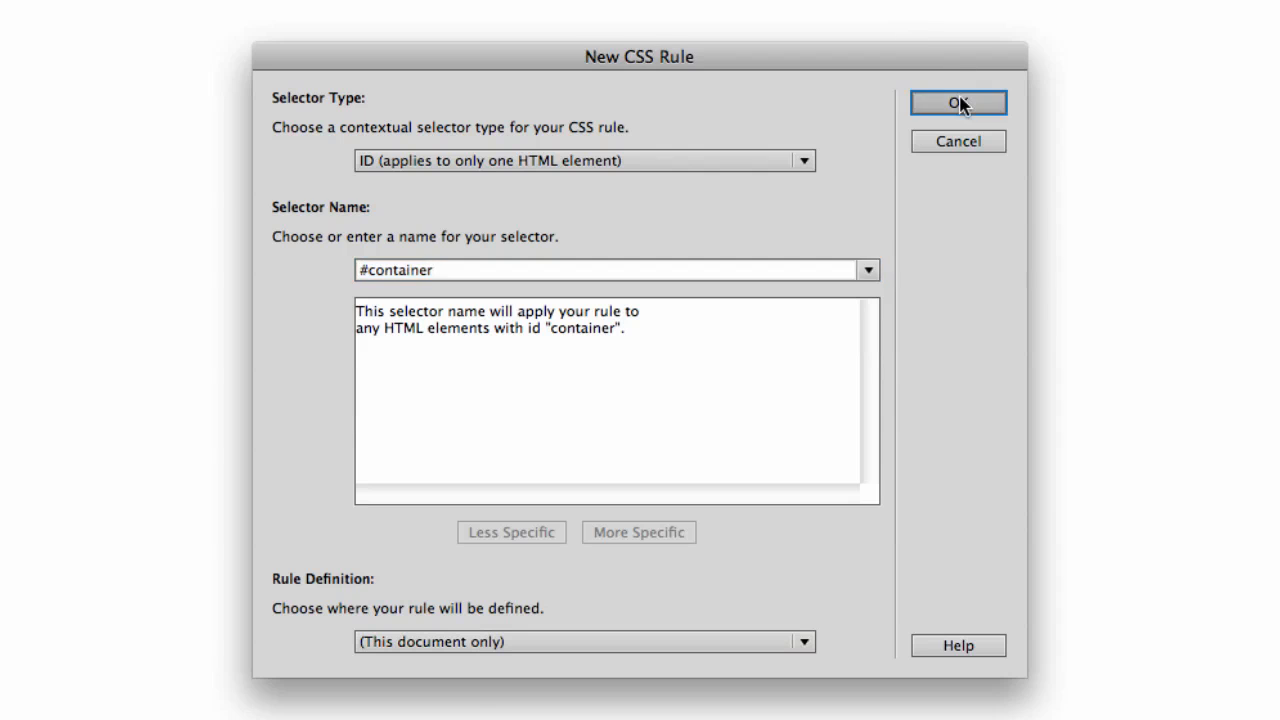
Set the box width of the #container rule to 810 px
{"action": "left_click", "coordinate": [260, 214]}
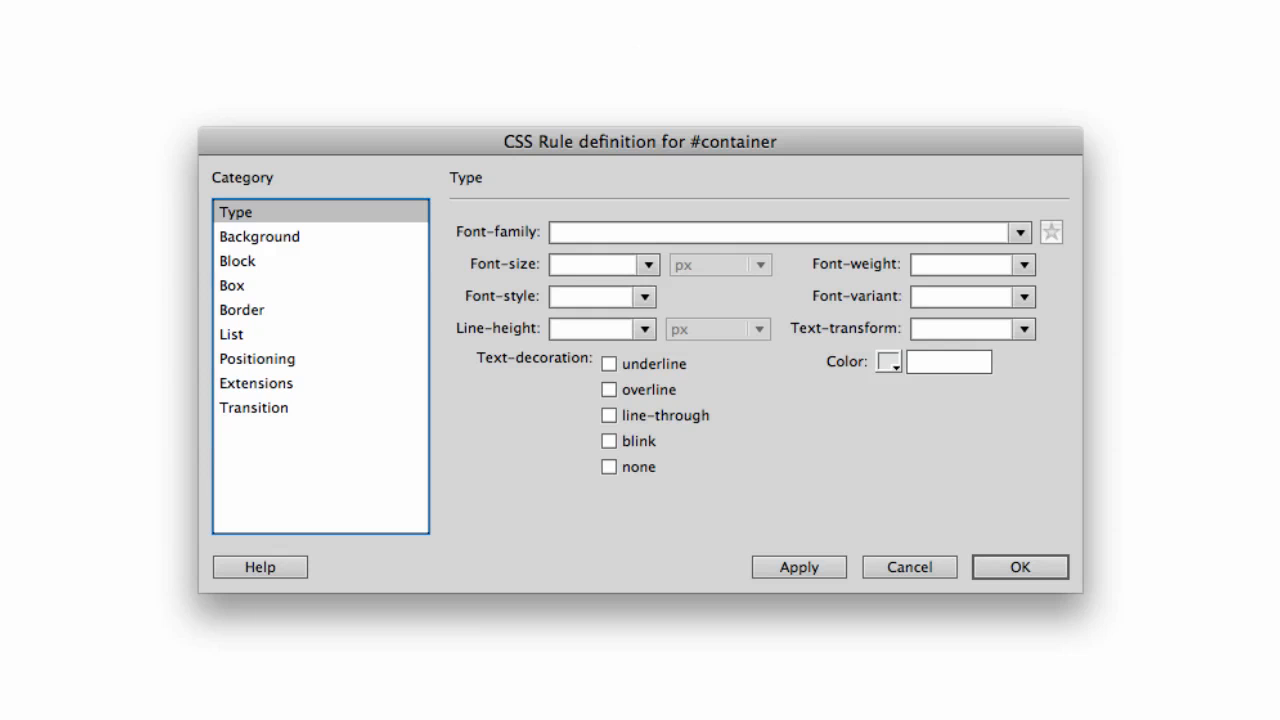
{"action": "left_click", "coordinate": [240, 286]}
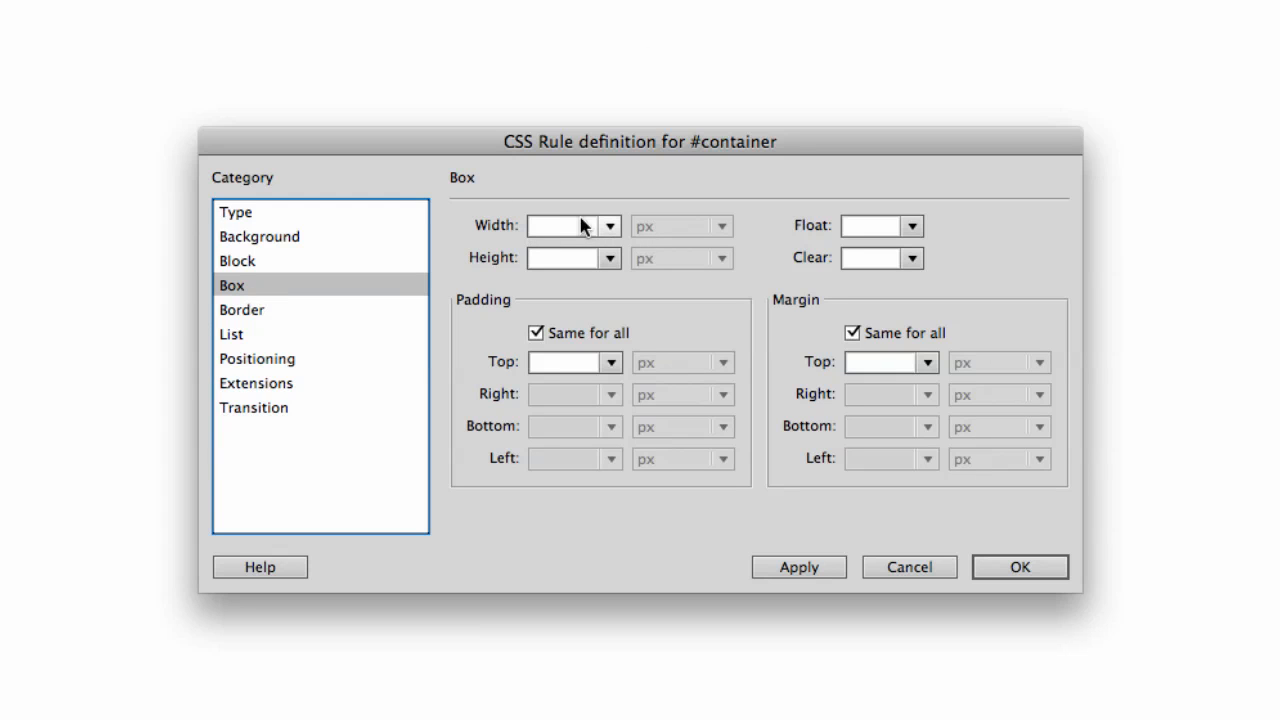
{"action": "left_click", "coordinate": [580, 227]}
{"action": "type", "text": "810"}
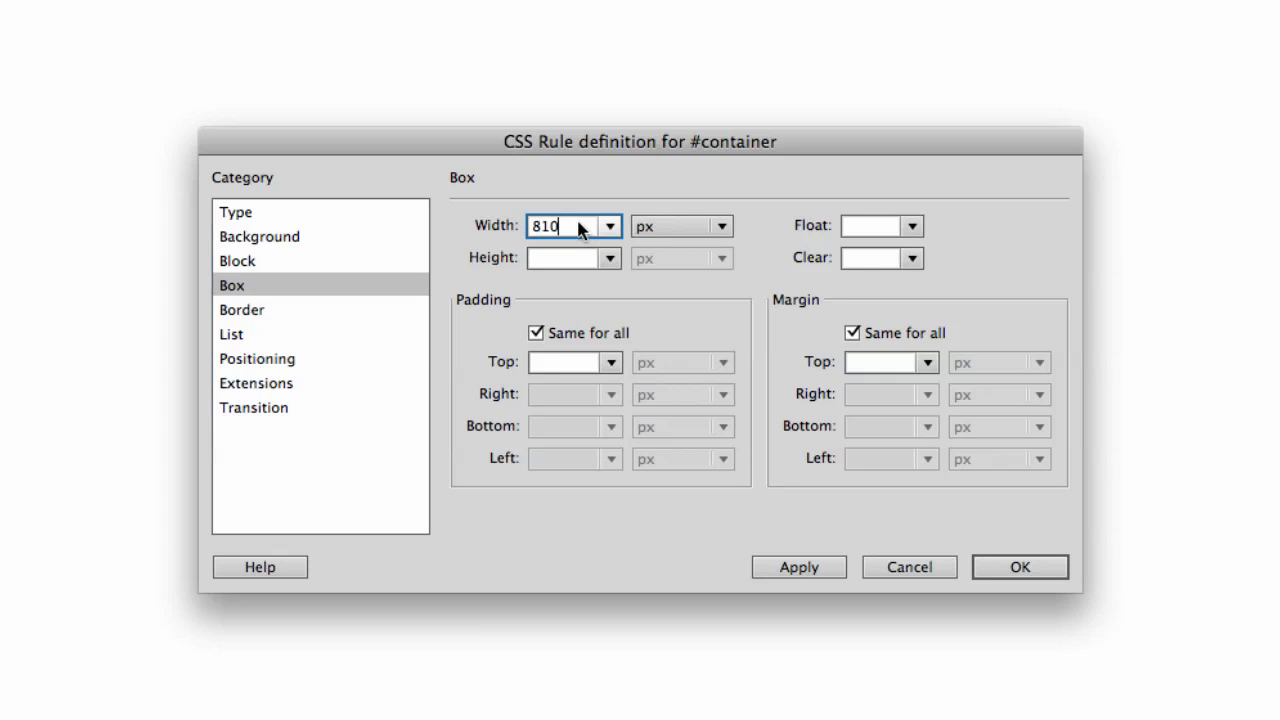
Set the #container background color to #930, save the rule and insert the container div into the page
{"action": "left_click", "coordinate": [276, 240]}
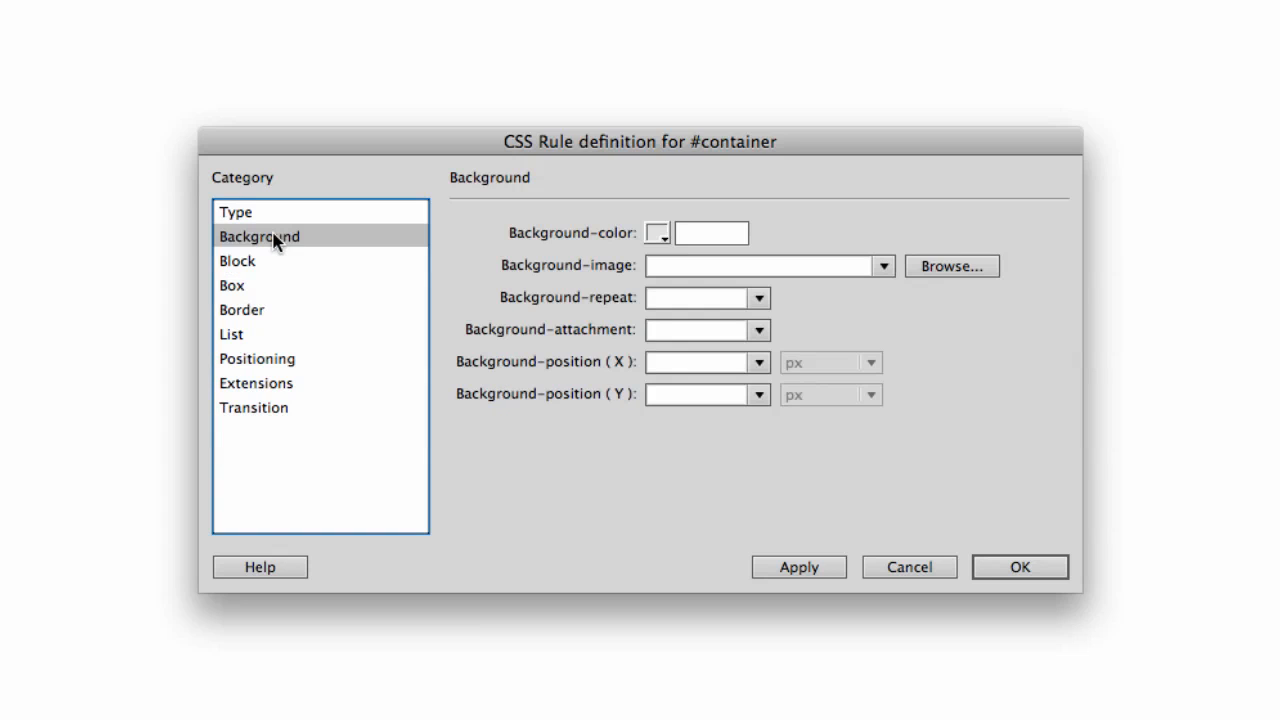
{"action": "left_click", "coordinate": [656, 236]}
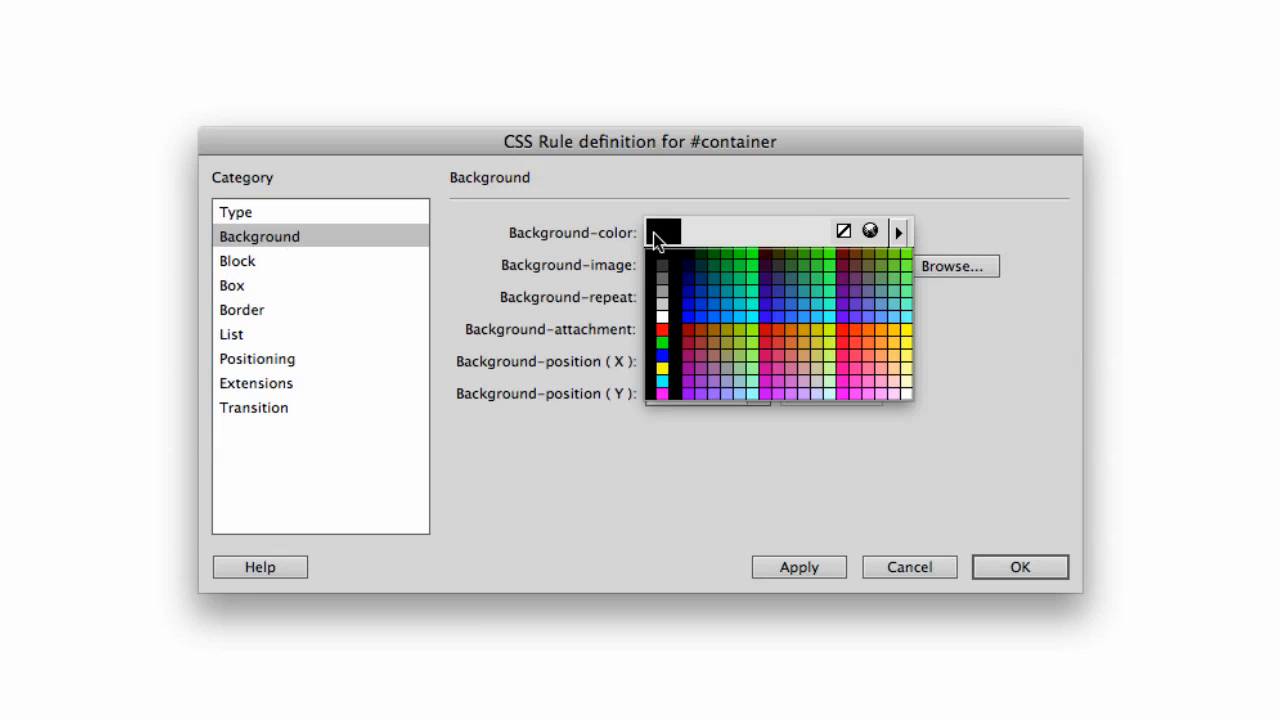
{"action": "left_click", "coordinate": [688, 343]}
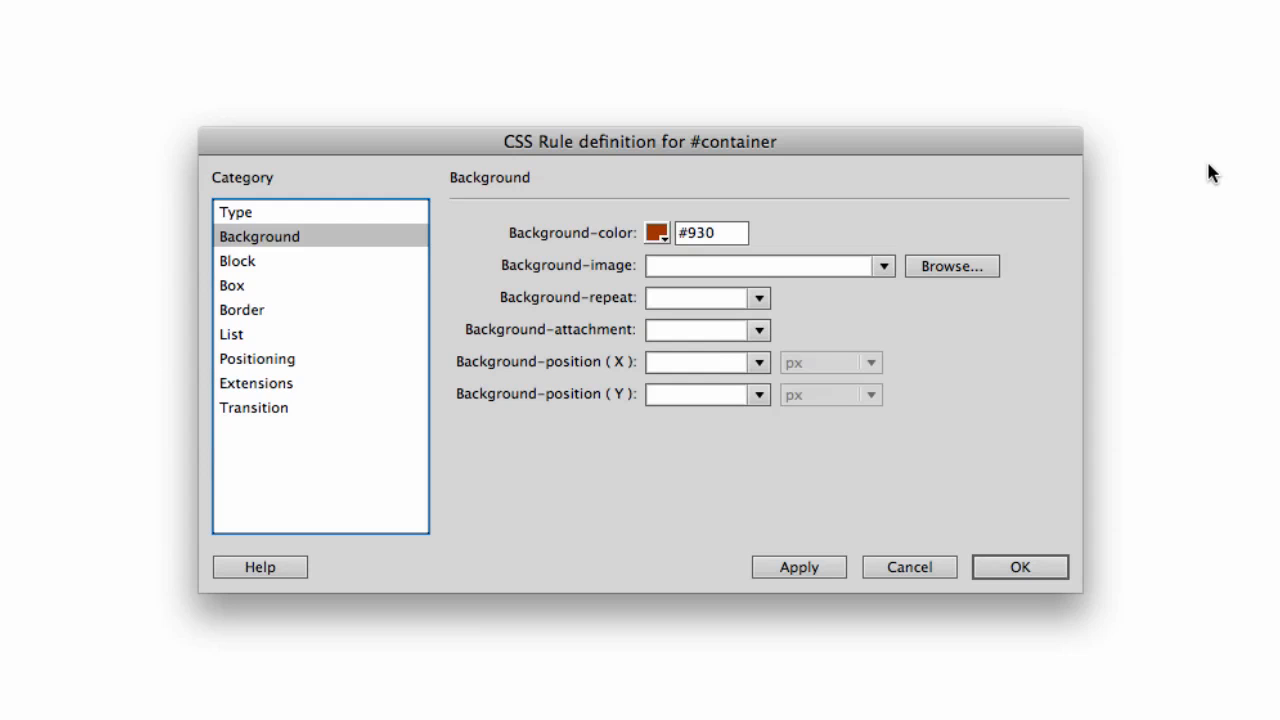
{"action": "left_click", "coordinate": [1024, 566]}
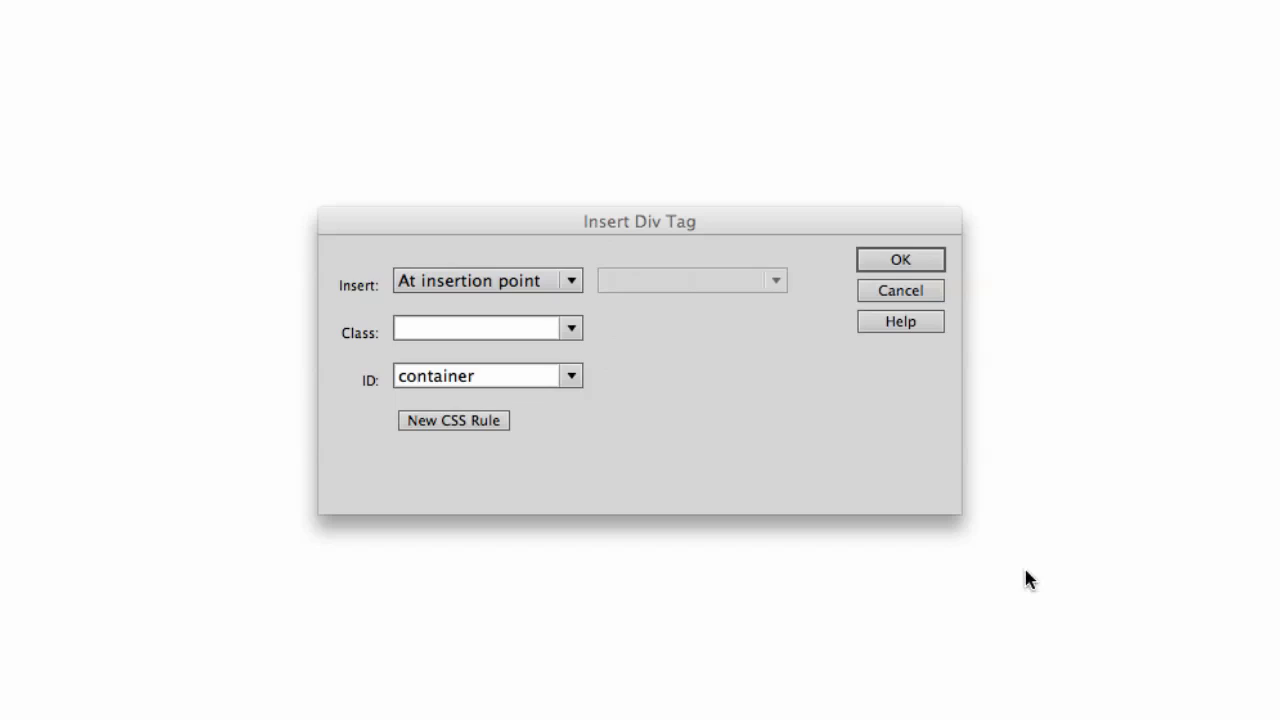
{"action": "left_click", "coordinate": [928, 265]}
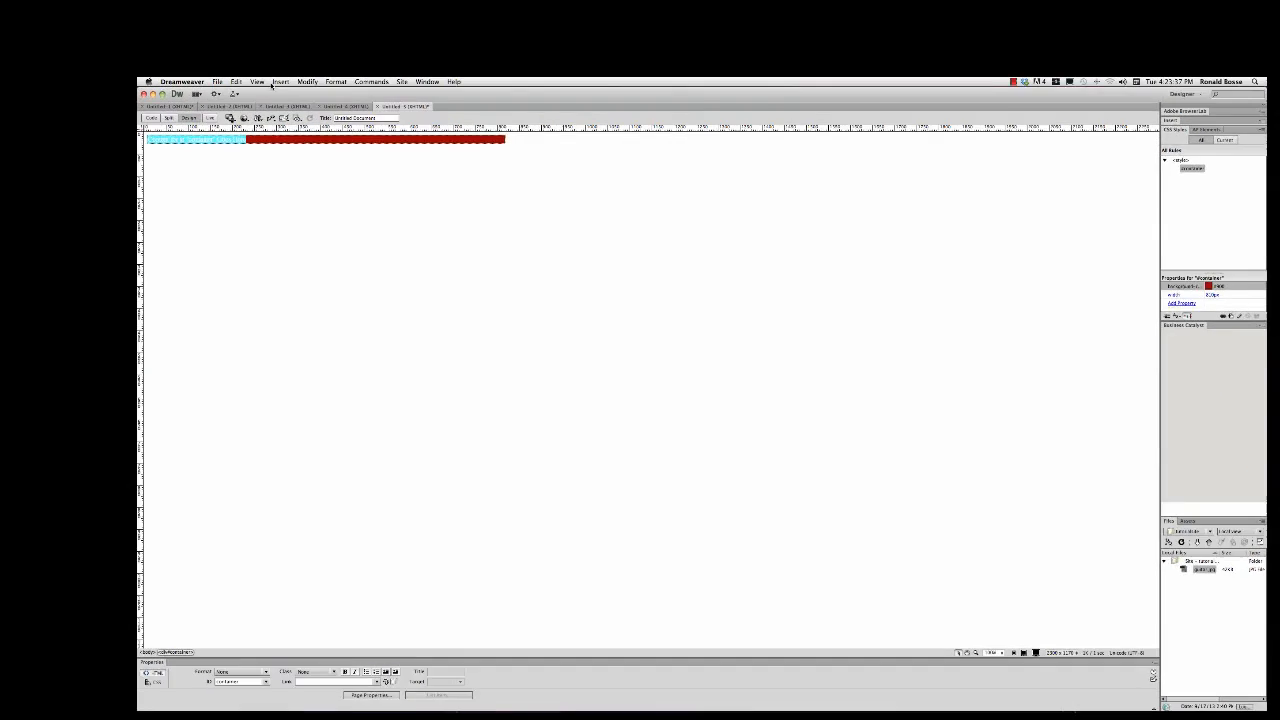
Start another div tag and set it to be inserted after the start of the container div's tag
{"action": "left_click", "coordinate": [273, 87]}
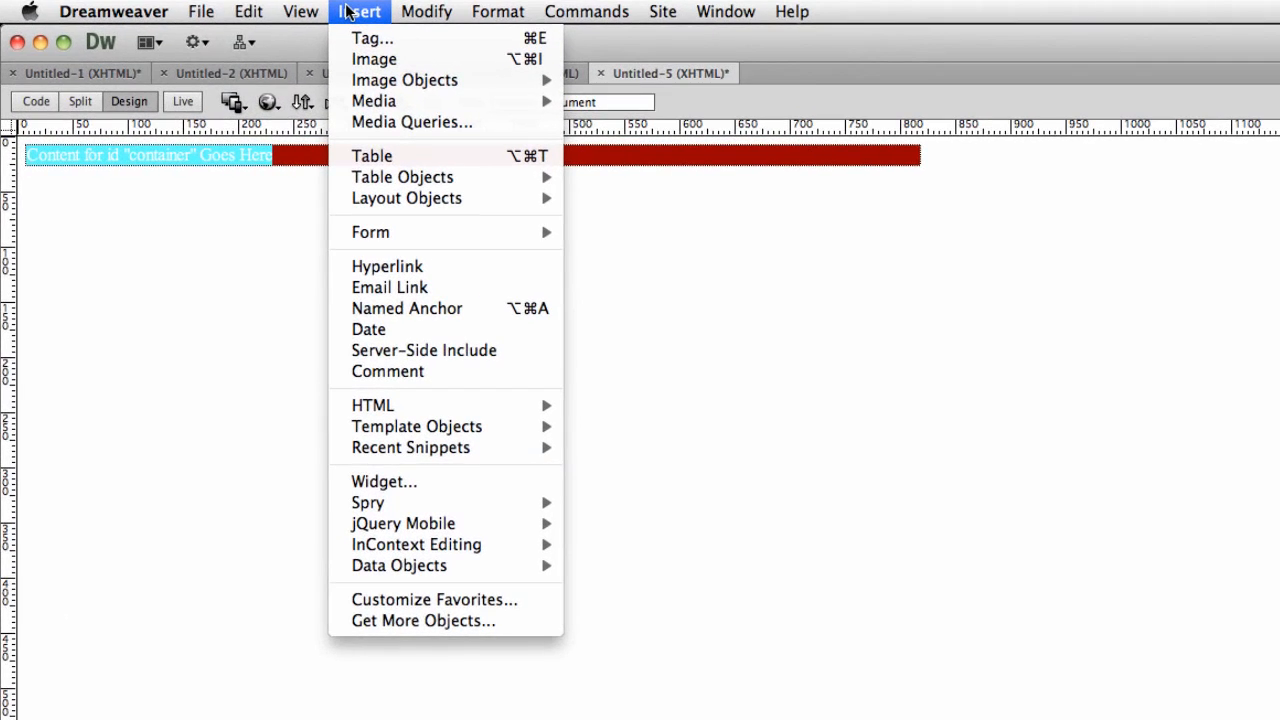
{"action": "mouse_move", "coordinate": [406, 198]}
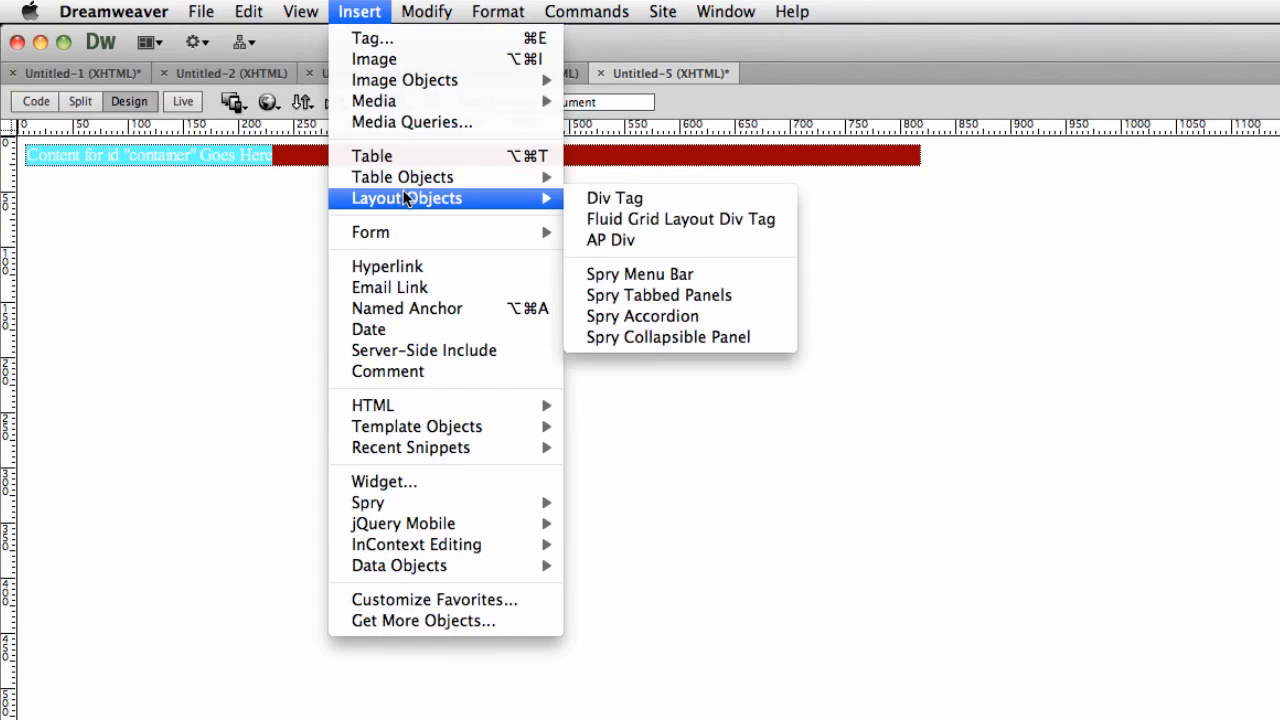
{"action": "left_click", "coordinate": [612, 198]}
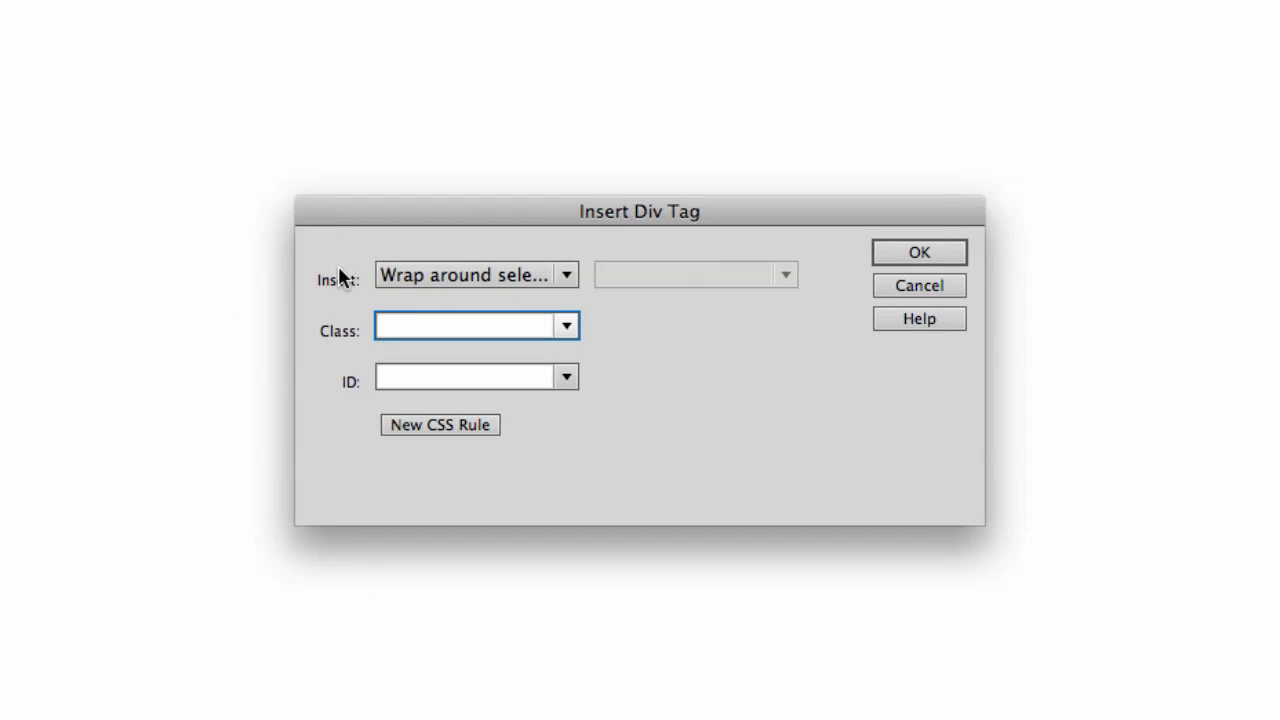
{"action": "left_click", "coordinate": [393, 276]}
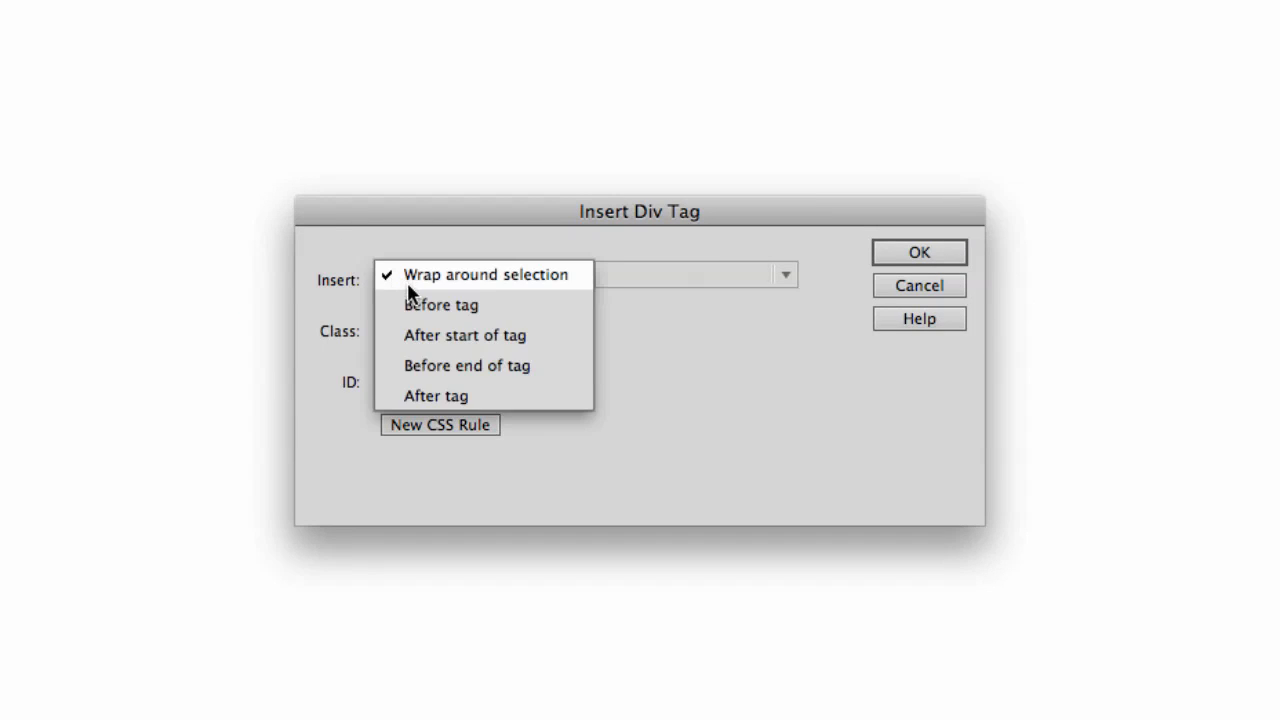
{"action": "left_click", "coordinate": [443, 335]}
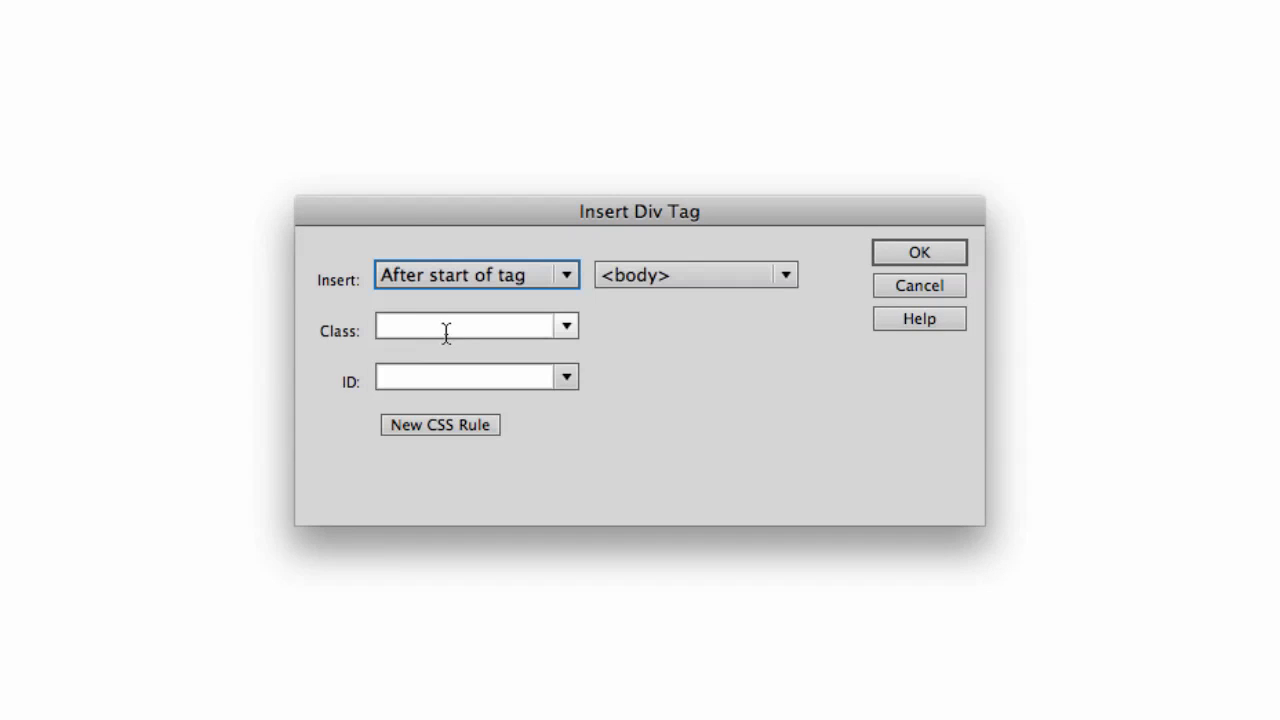
{"action": "left_click", "coordinate": [630, 278]}
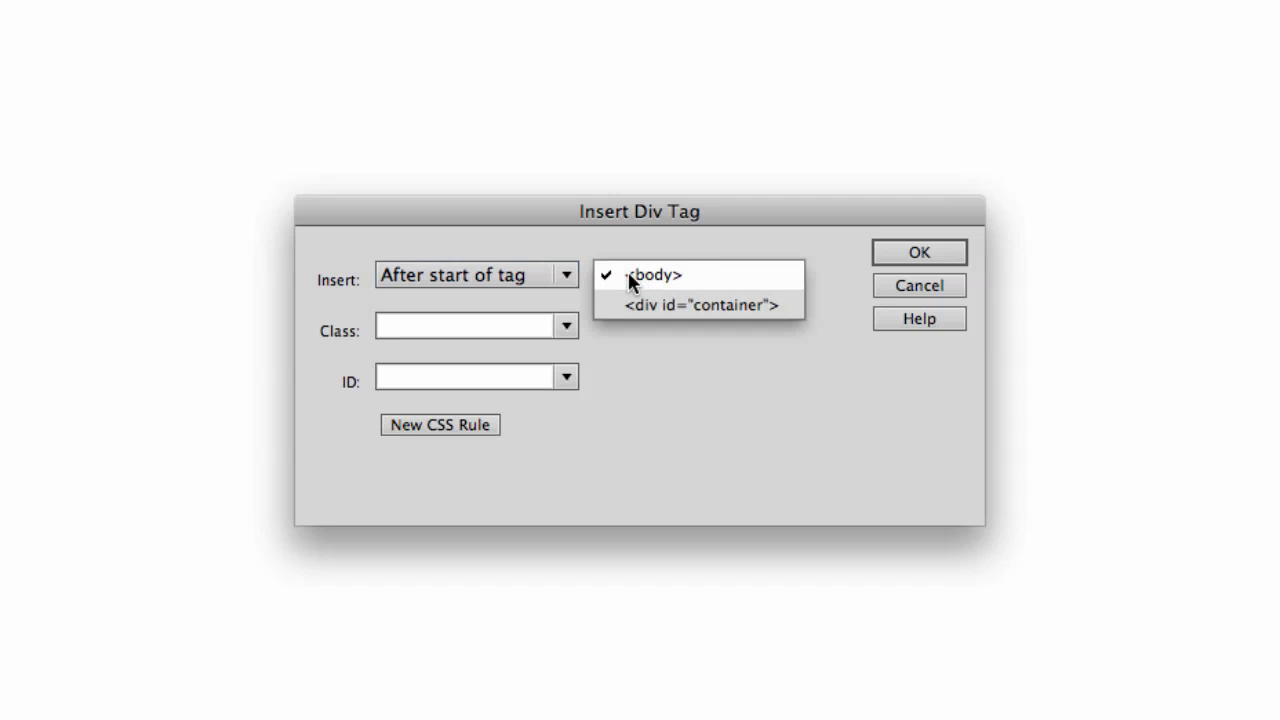
{"action": "left_click", "coordinate": [656, 305]}
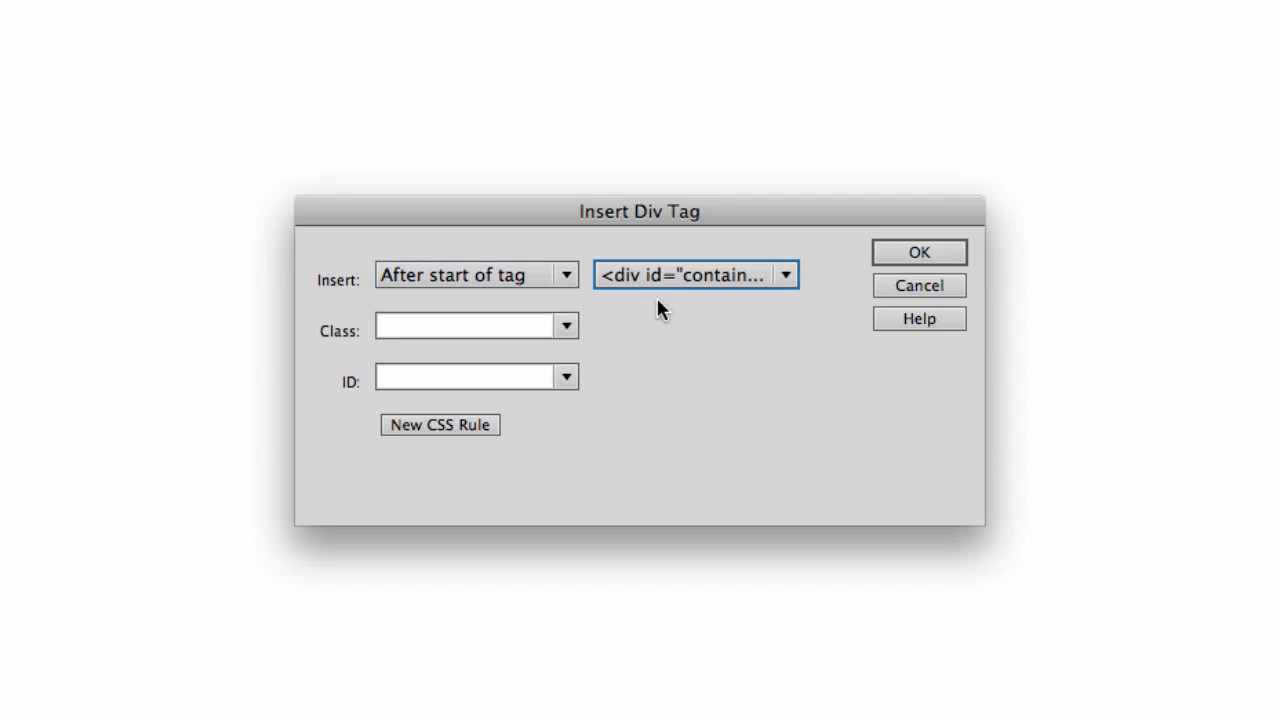
Give the new div the ID header and create a #header CSS rule defined in this document only
{"action": "left_click", "coordinate": [438, 378]}
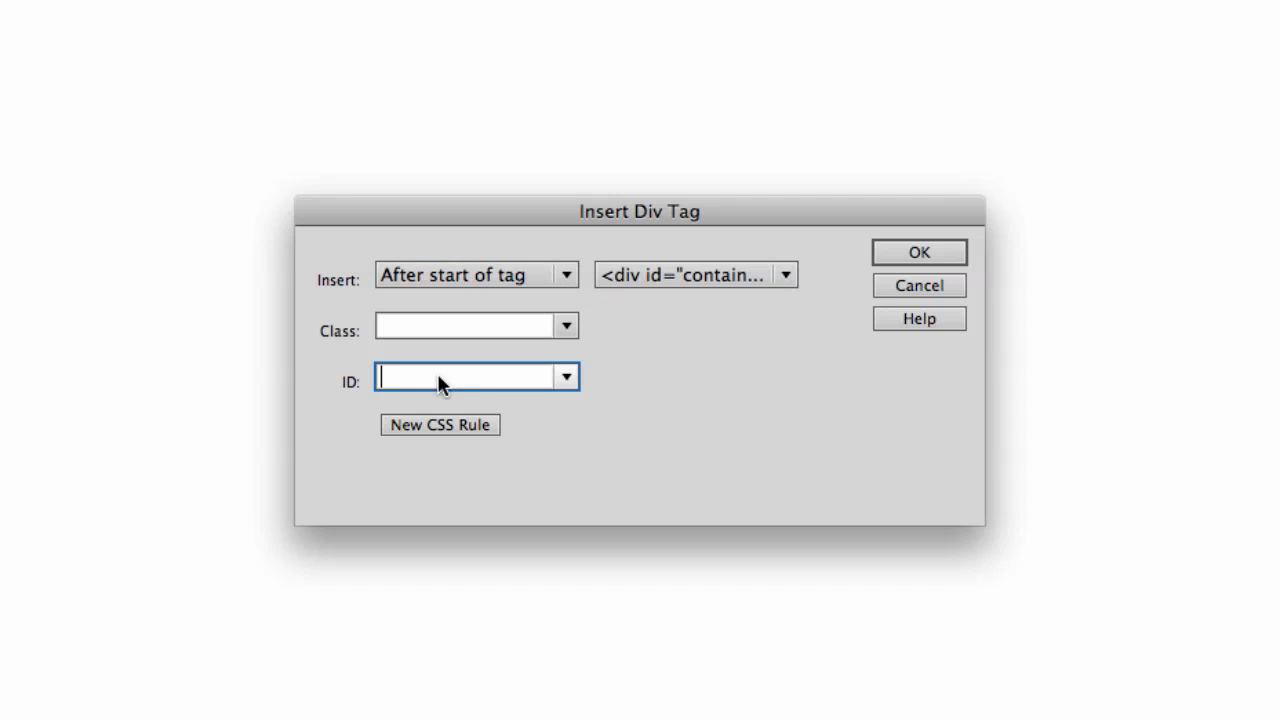
{"action": "type", "text": "header"}
{"action": "left_click", "coordinate": [428, 421]}
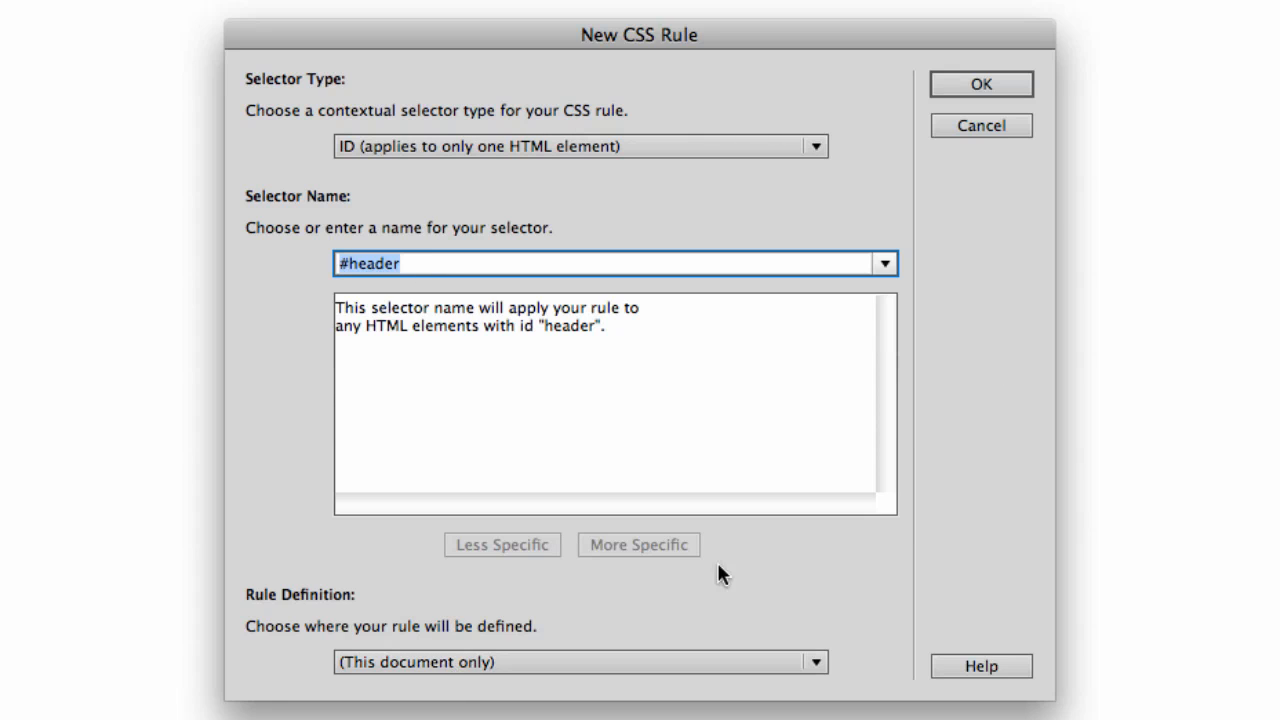
{"action": "left_click", "coordinate": [985, 84]}
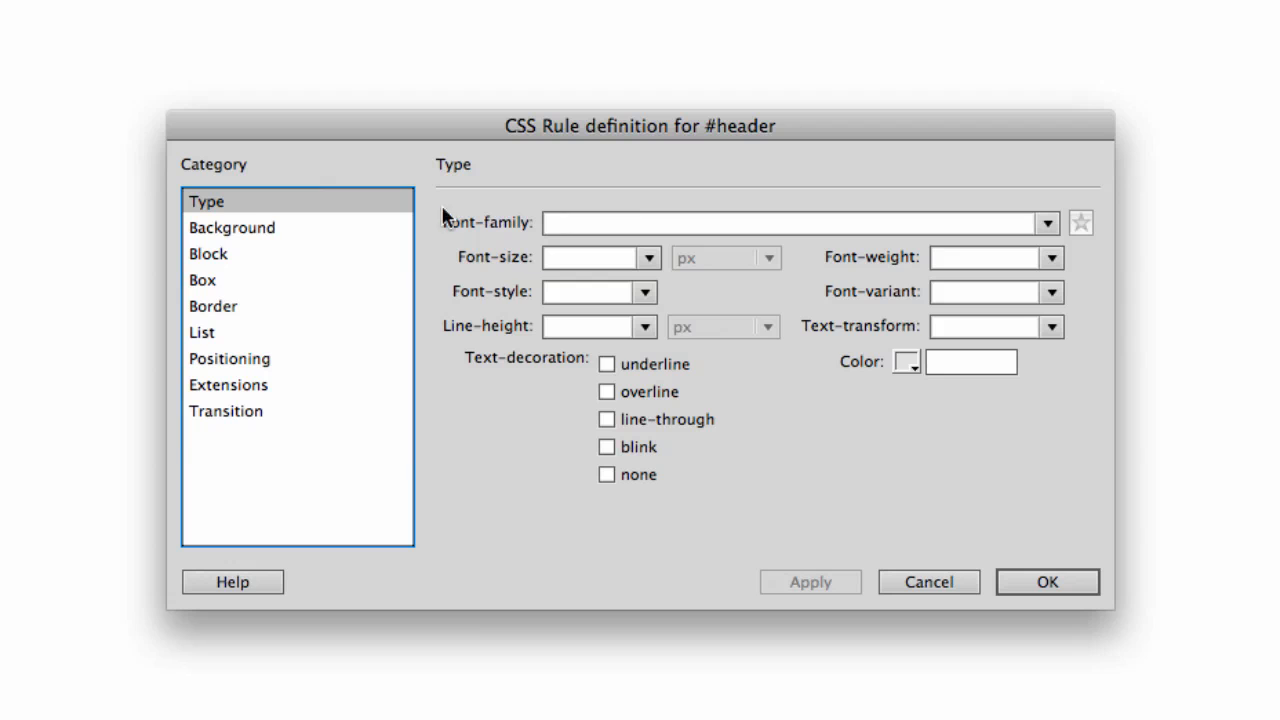
Set the #header rule's box width to 810 px and height to 200 px
{"action": "left_click", "coordinate": [204, 283]}
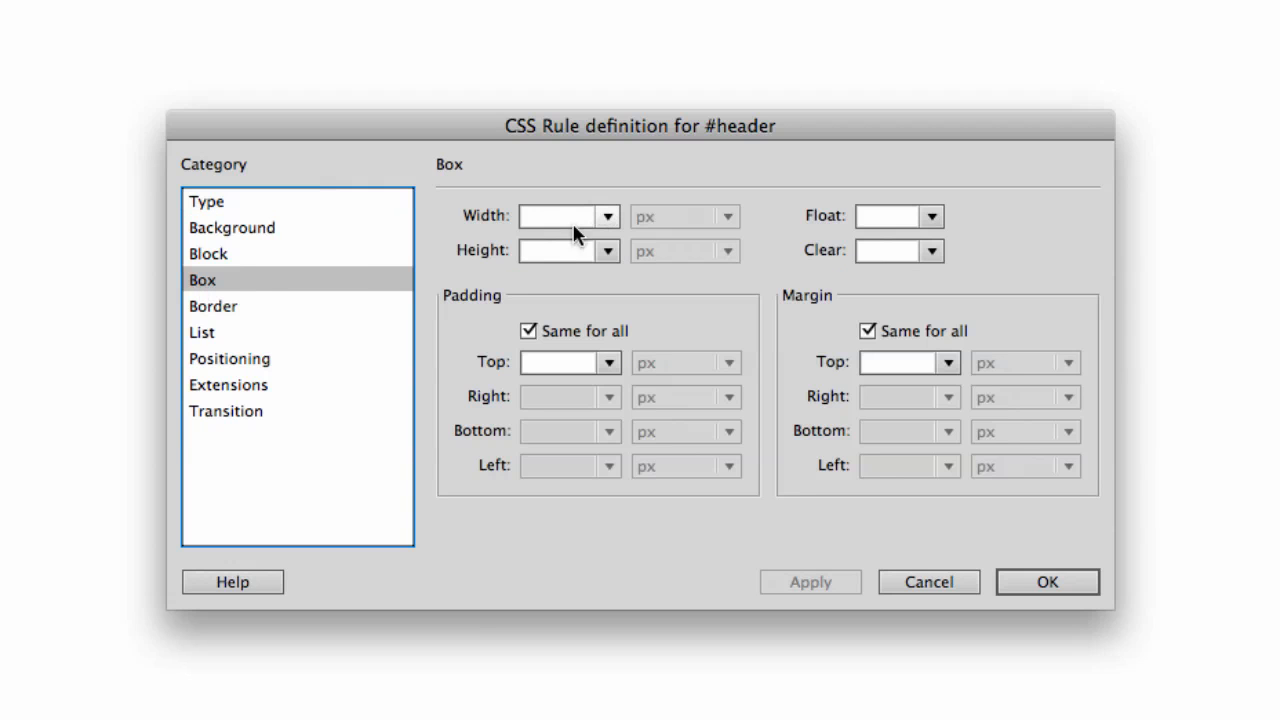
{"action": "left_click", "coordinate": [531, 218]}
{"action": "type", "text": "810"}
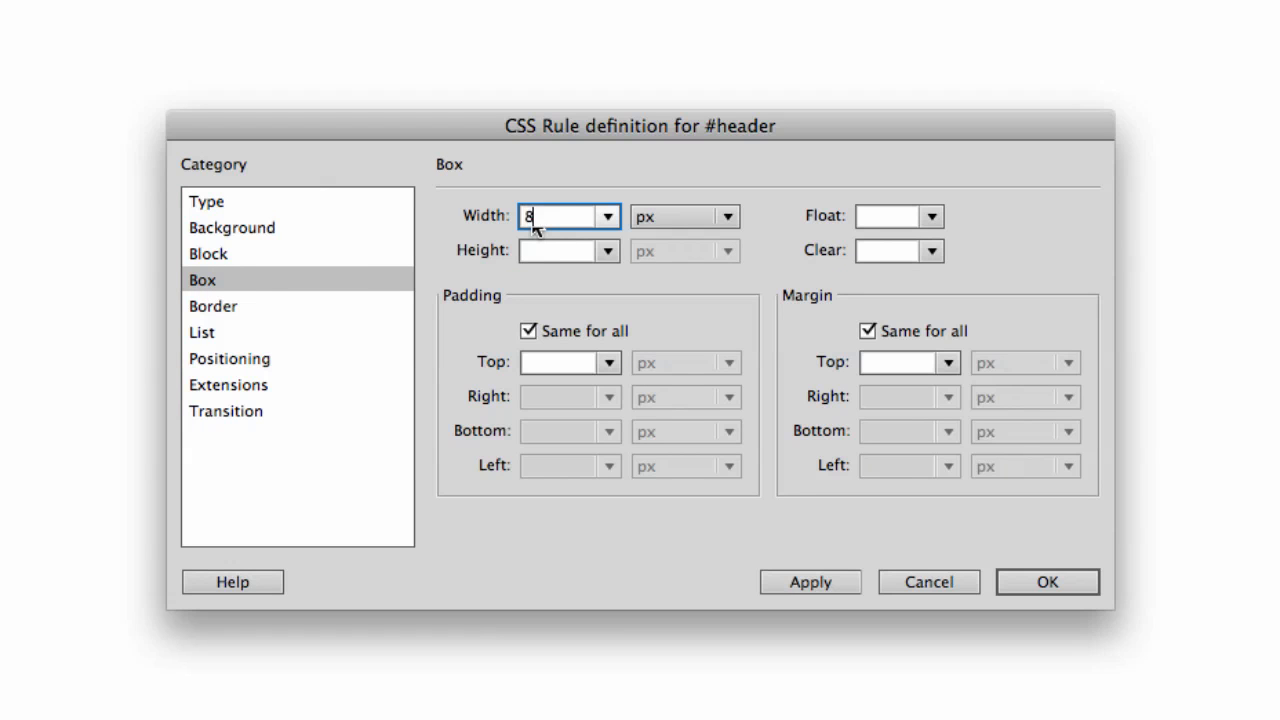
{"action": "left_click", "coordinate": [538, 247]}
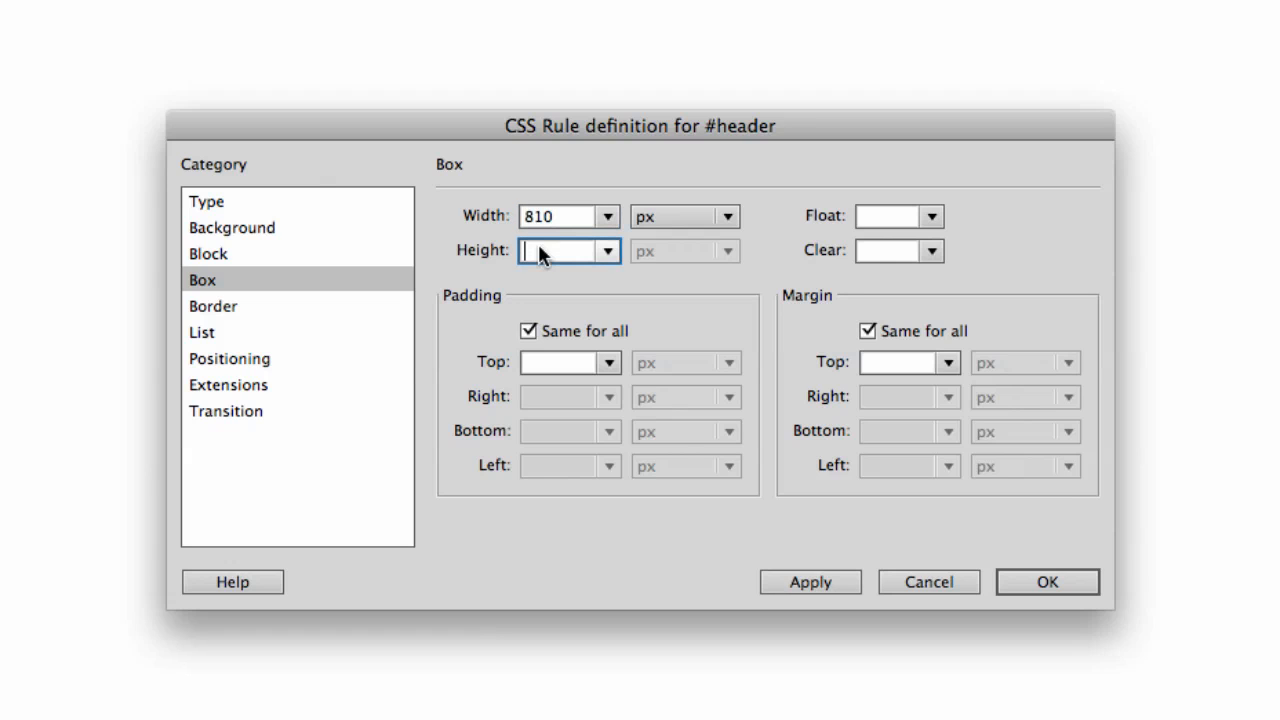
{"action": "type", "text": "200"}
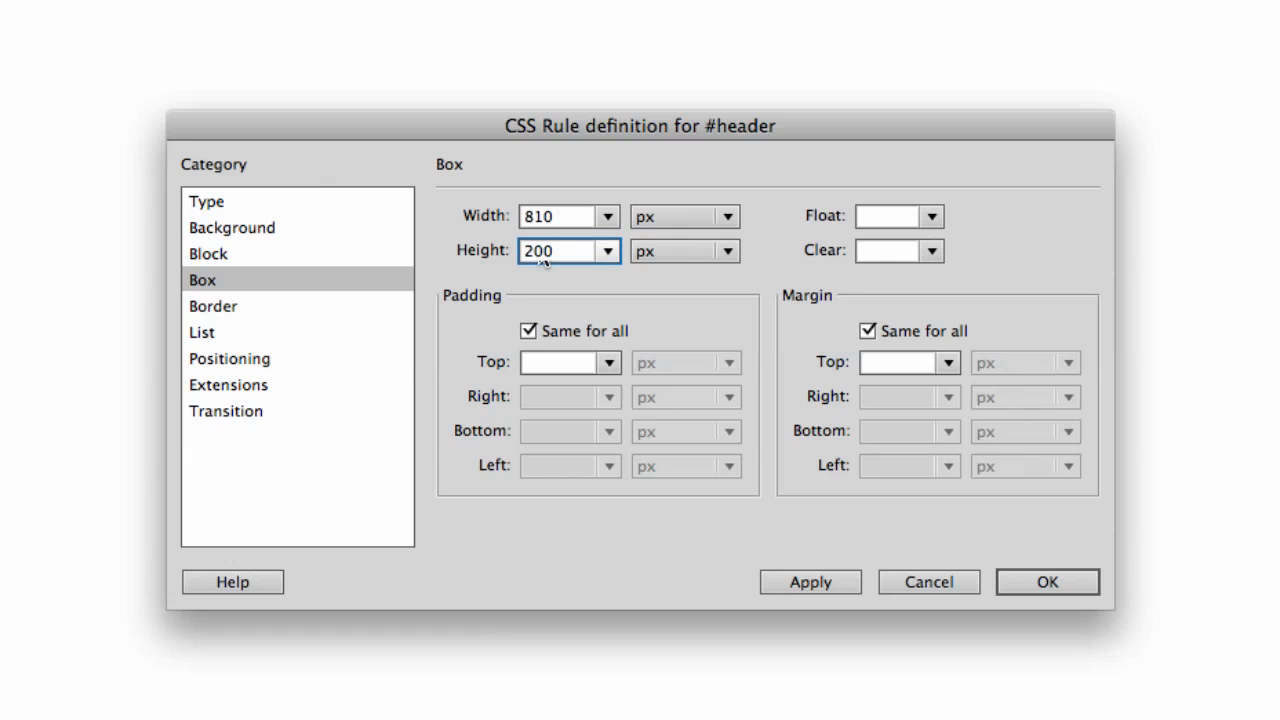
Choose a blue background color for the #header rule and save the rule definition
{"action": "left_click", "coordinate": [251, 224]}
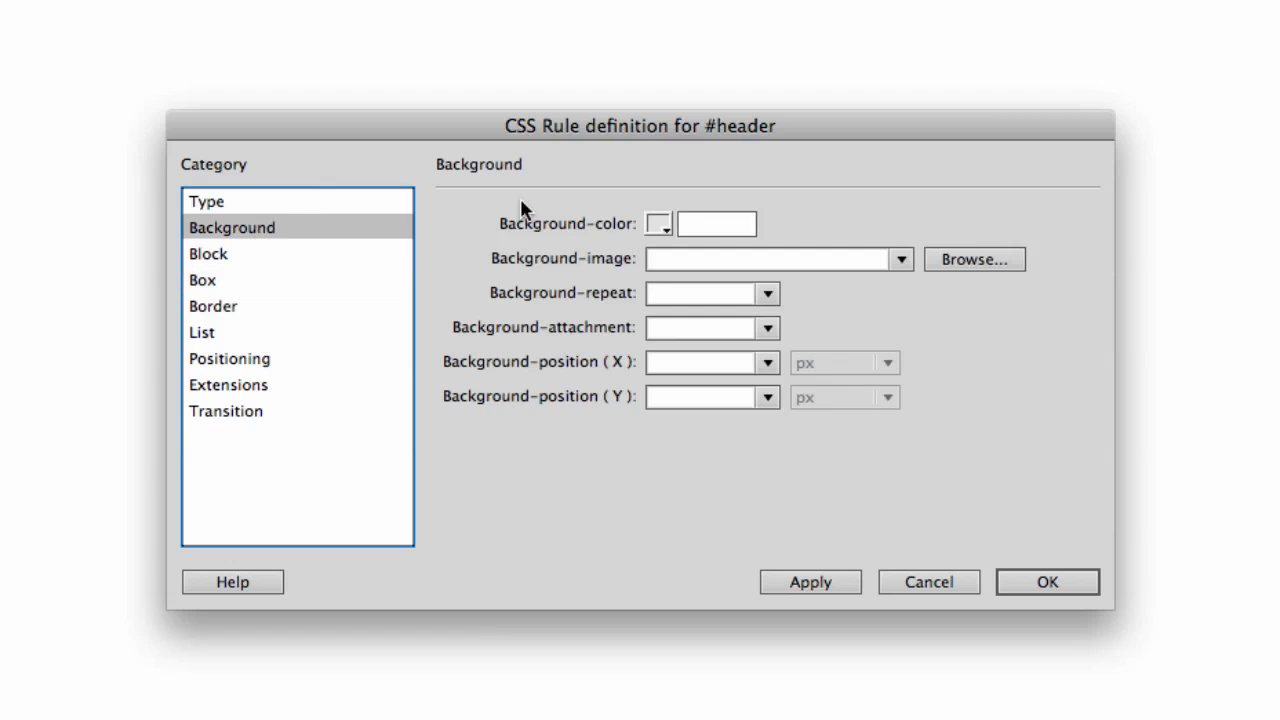
{"action": "left_click", "coordinate": [651, 220]}
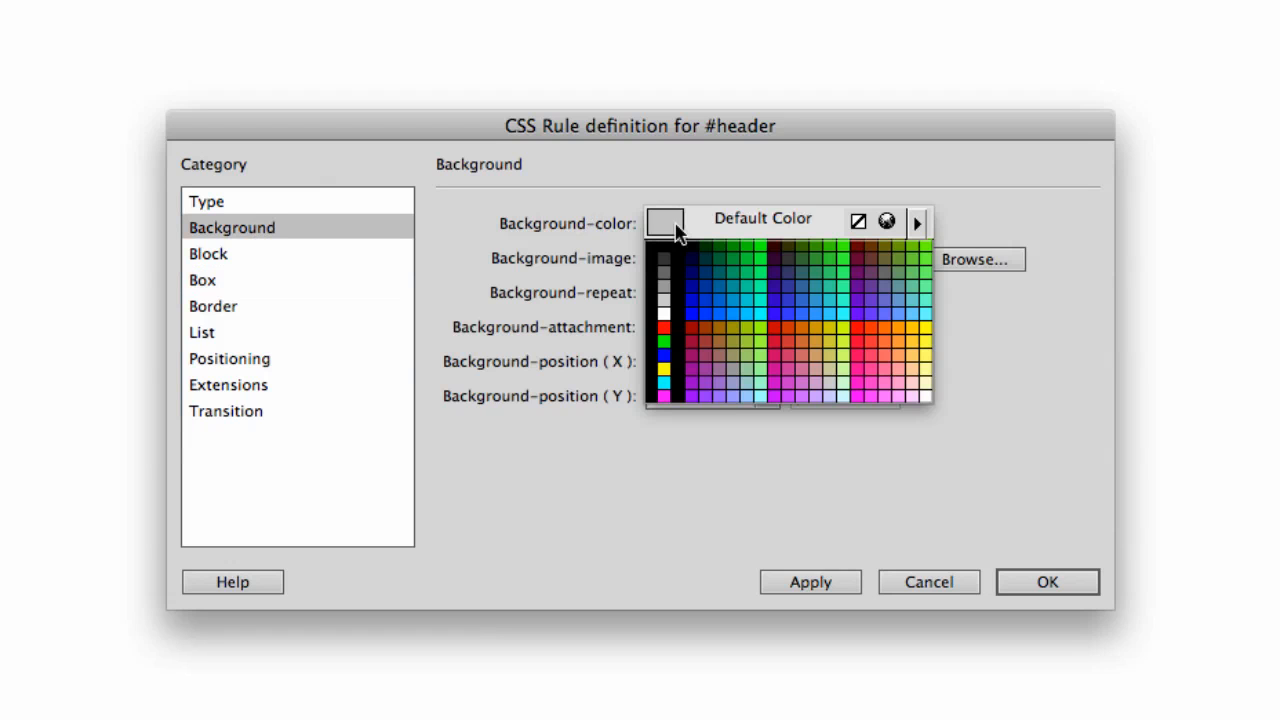
{"action": "left_click", "coordinate": [720, 283]}
{"action": "left_click", "coordinate": [1058, 580]}
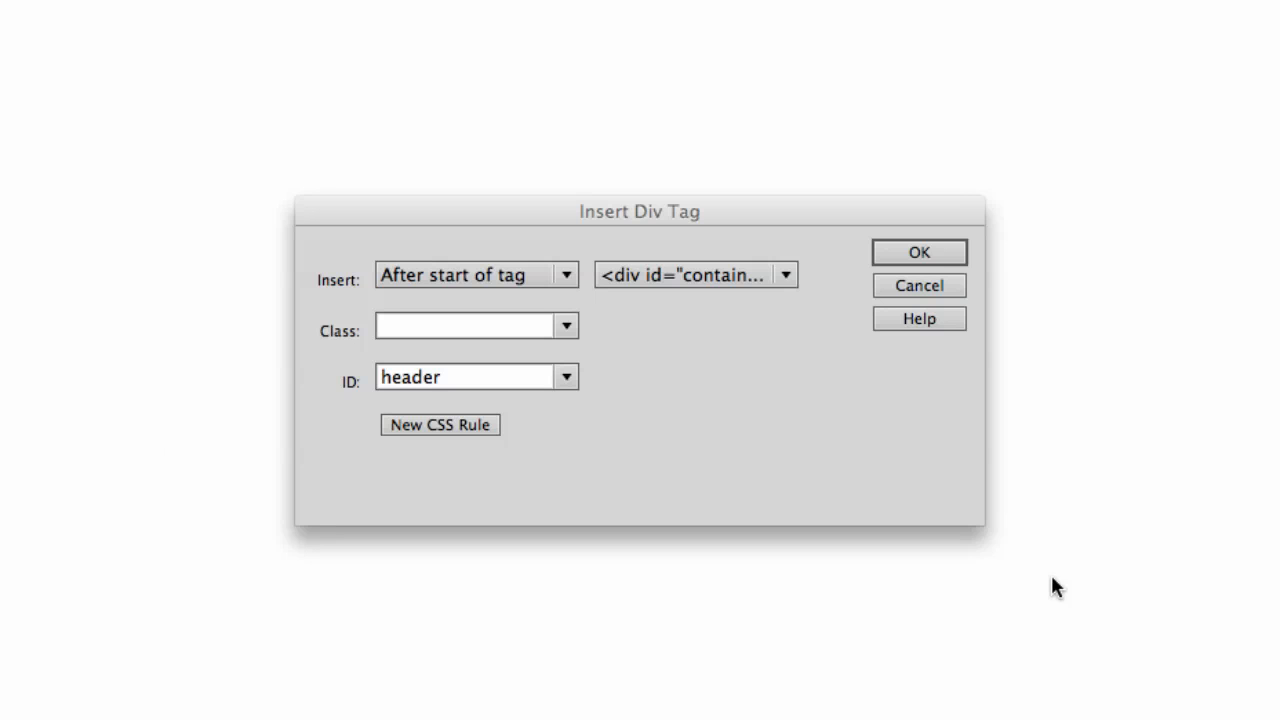
Insert the header div into the page at the start of the container div
{"action": "left_click", "coordinate": [932, 252]}
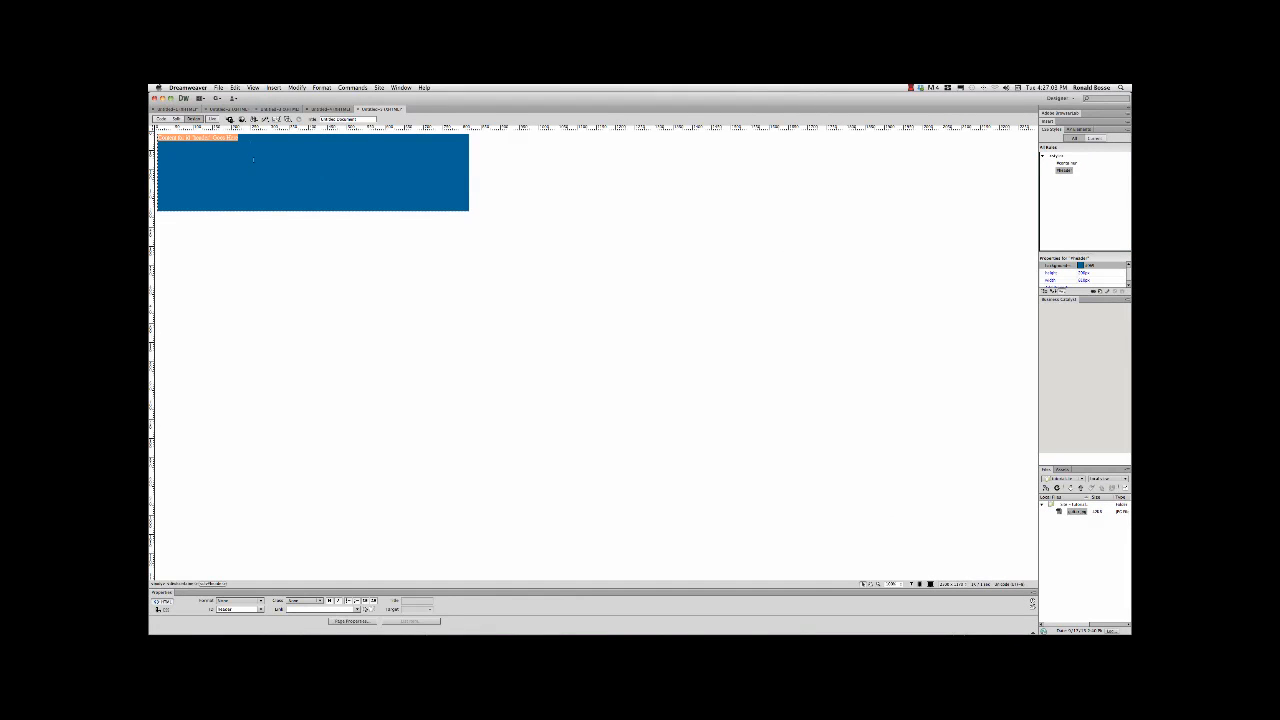
{"action": "left_click", "coordinate": [250, 142]}
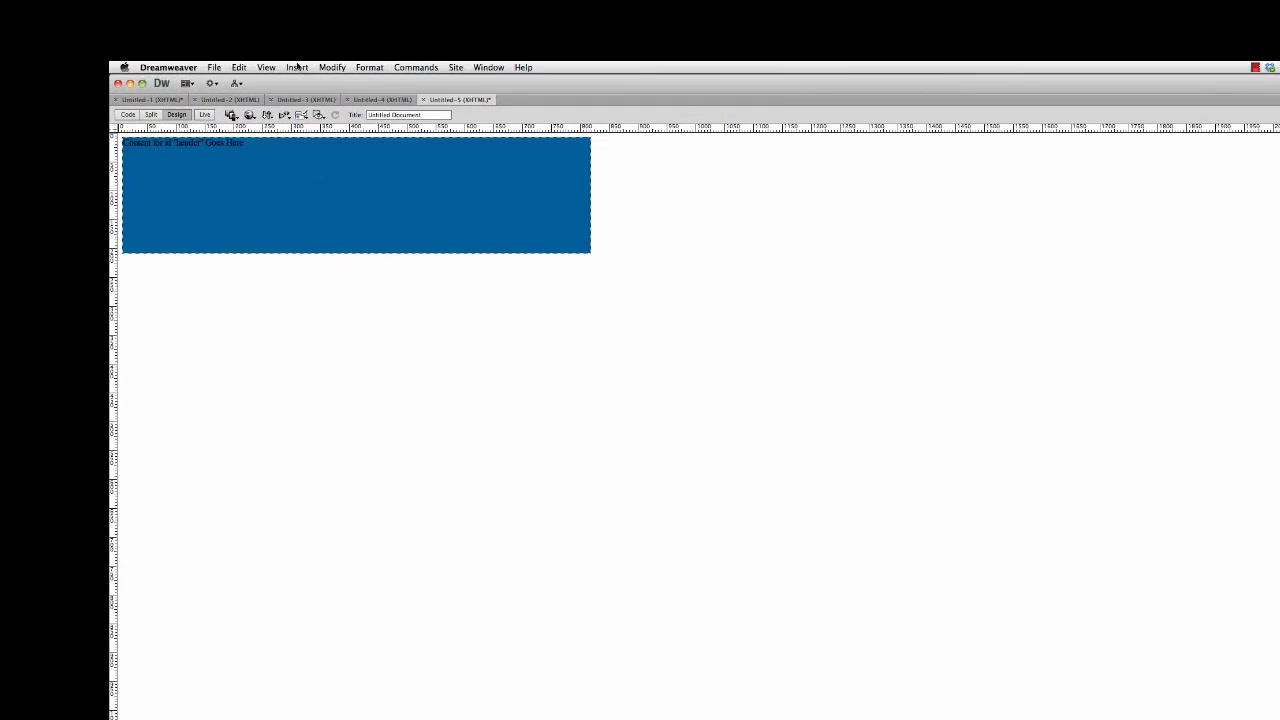
Start another div tag and set it to be inserted after the header div's tag
{"action": "left_click", "coordinate": [273, 88]}
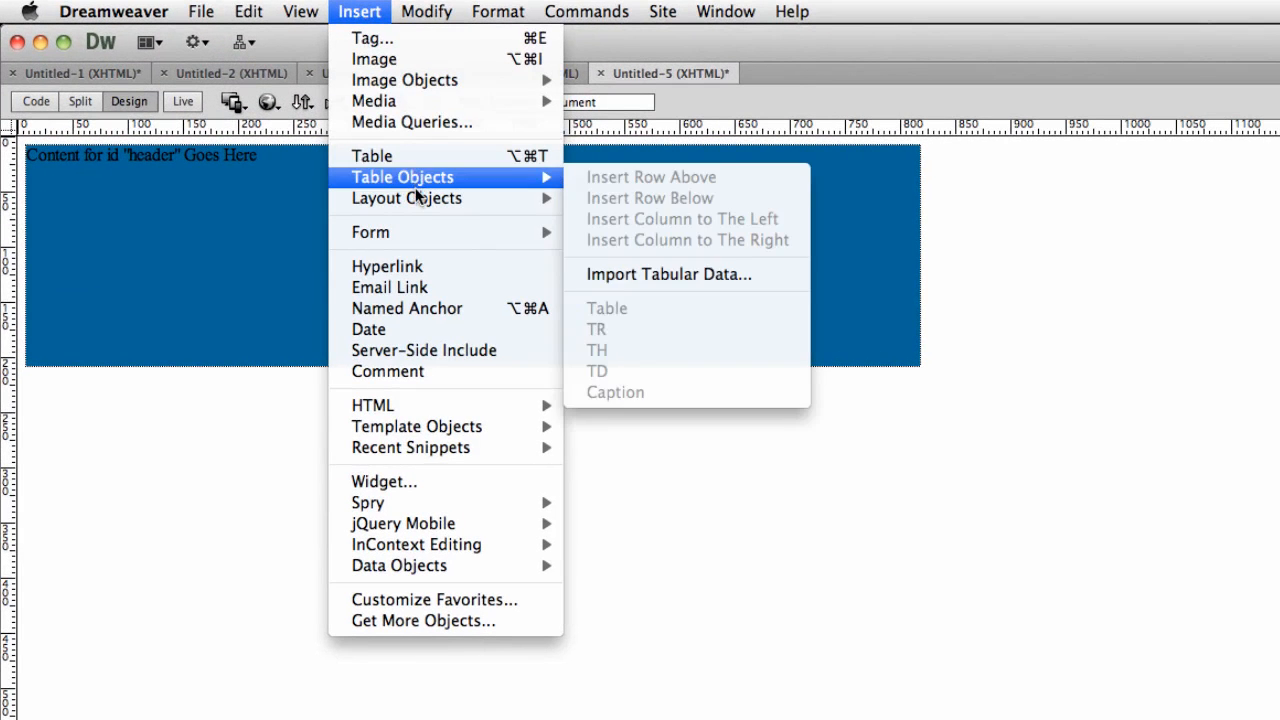
{"action": "mouse_move", "coordinate": [417, 198]}
{"action": "left_click", "coordinate": [645, 199]}
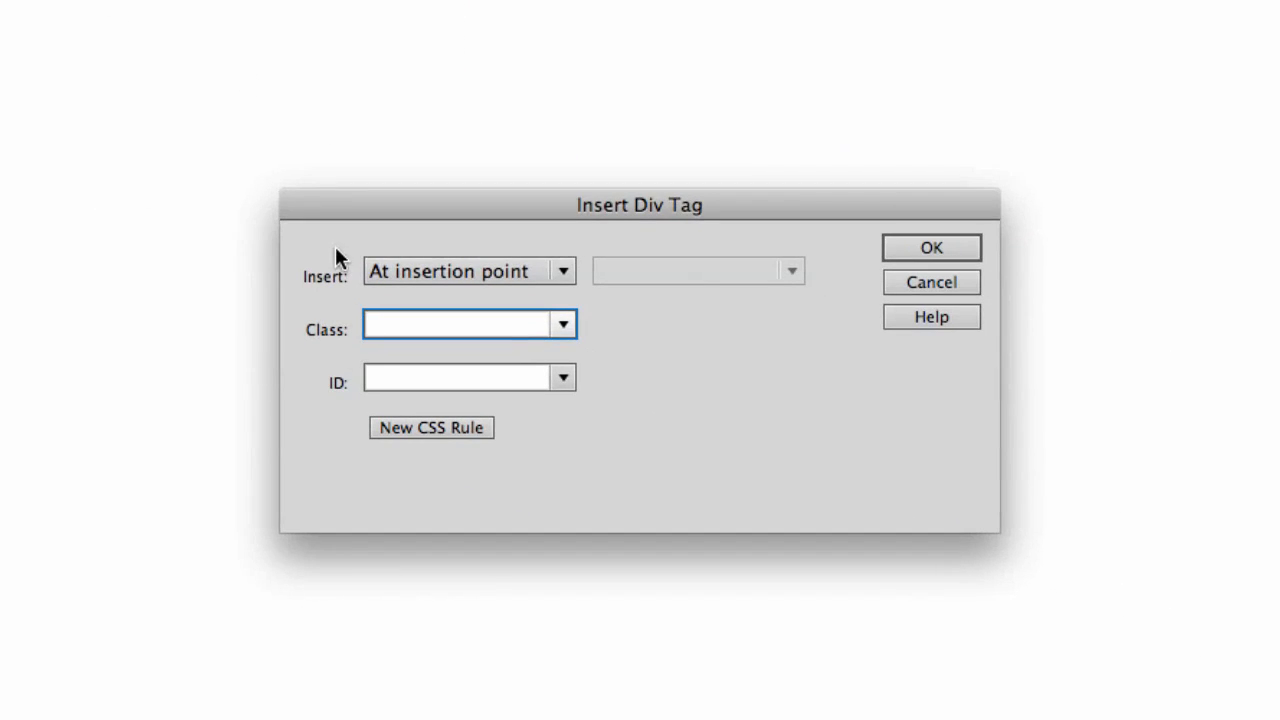
{"action": "left_click", "coordinate": [437, 266]}
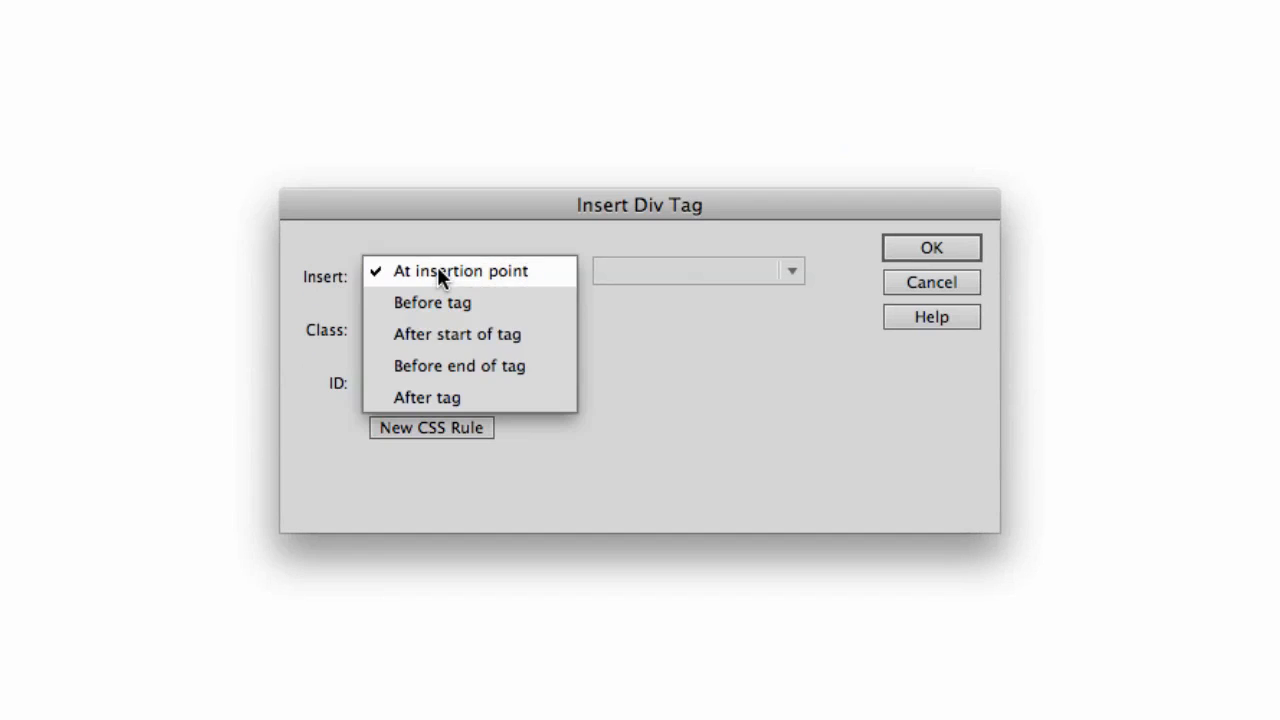
{"action": "left_click", "coordinate": [443, 393]}
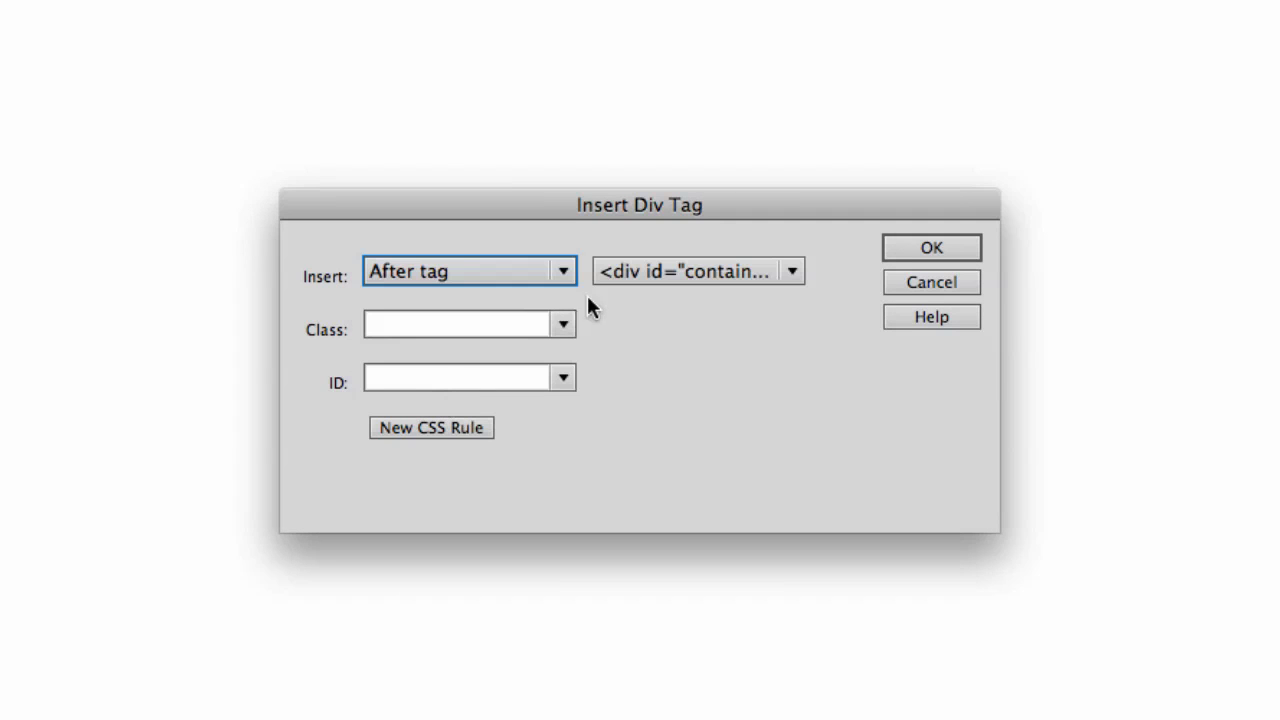
{"action": "left_click", "coordinate": [650, 271]}
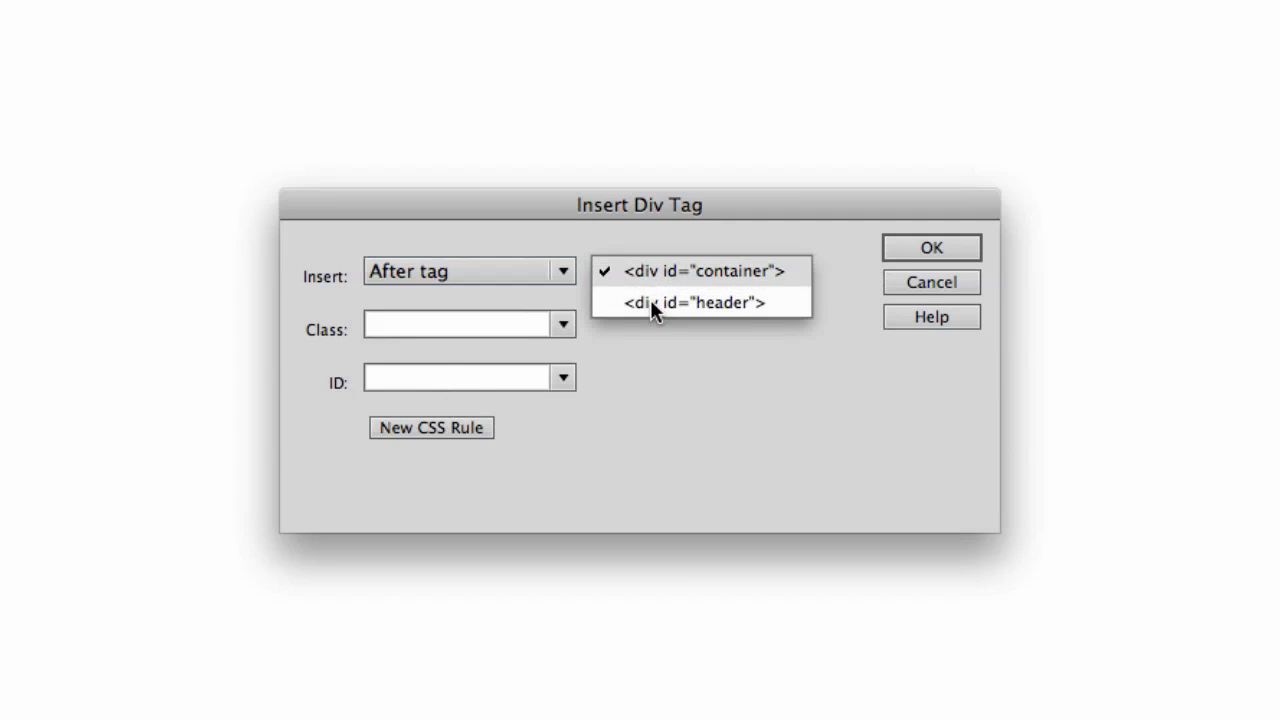
{"action": "left_click", "coordinate": [650, 300]}
Give the new div the ID navigation and create a #navigation CSS rule defined in this document only
{"action": "left_click", "coordinate": [424, 378]}
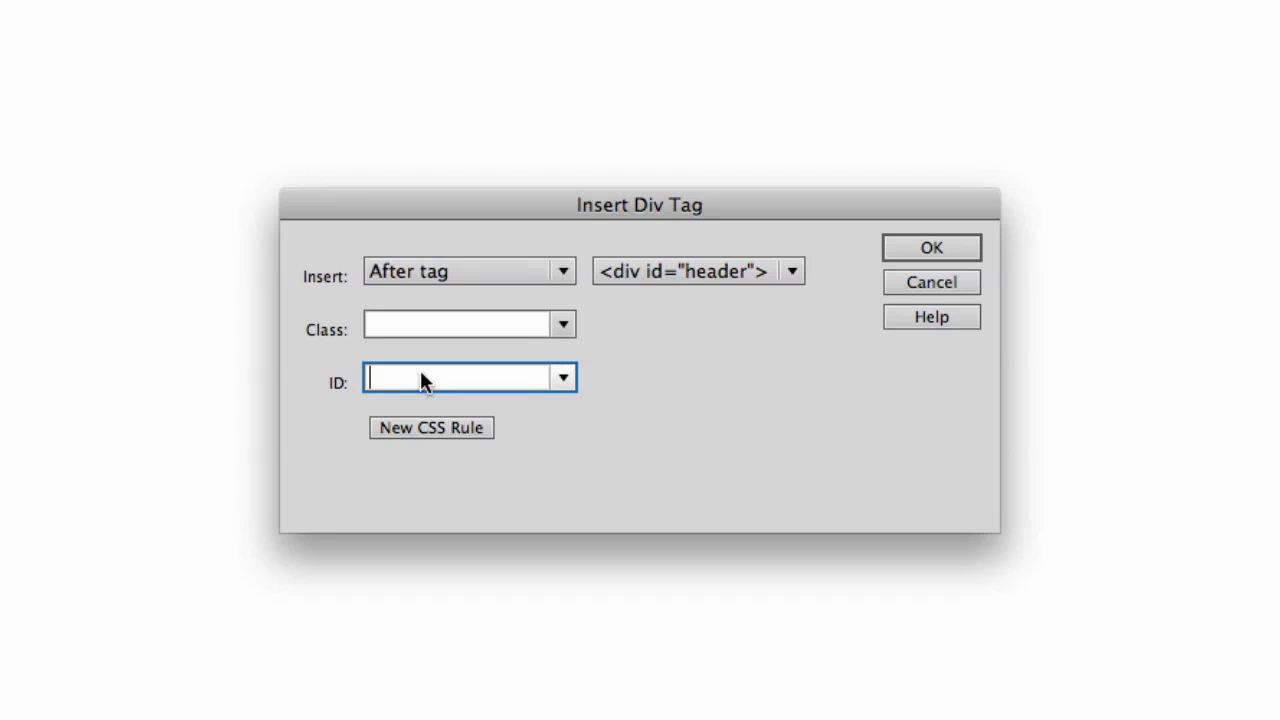
{"action": "type", "text": "navigation"}
{"action": "left_click", "coordinate": [421, 428]}
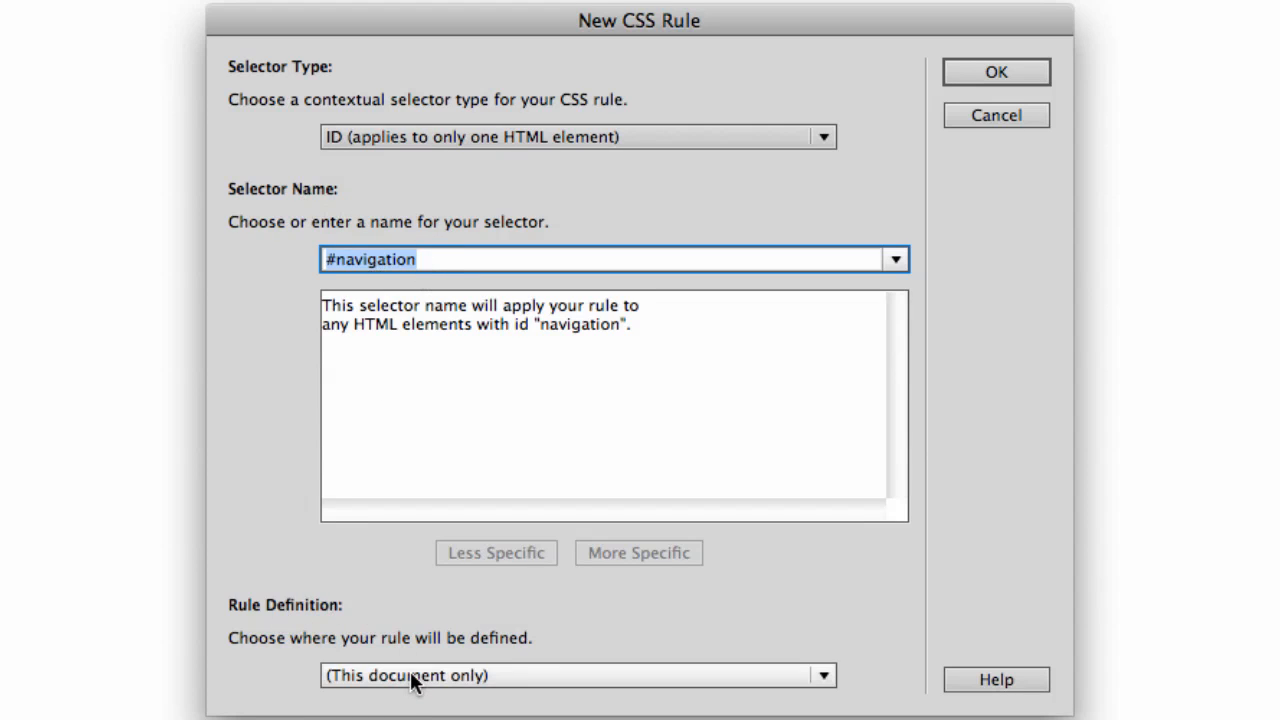
{"action": "left_click", "coordinate": [1008, 72]}
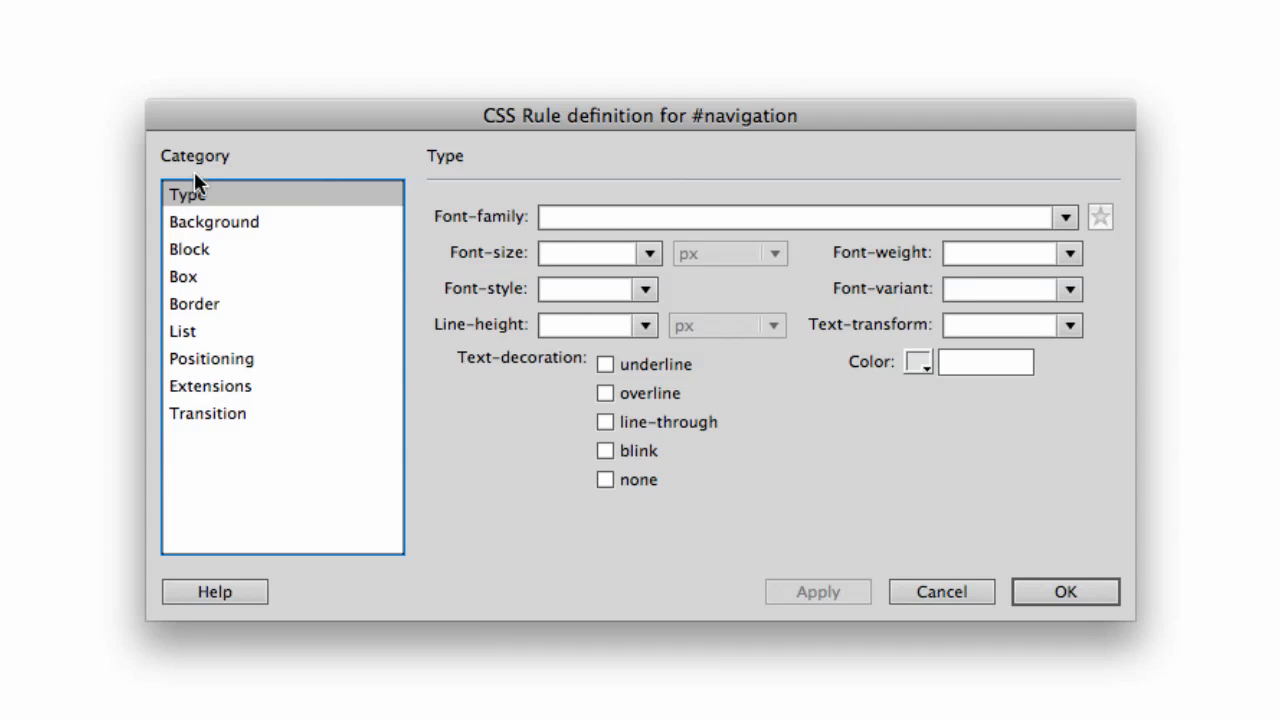
Set the #navigation rule's box width to 810 px and height to 20 px
{"action": "left_click", "coordinate": [185, 277]}
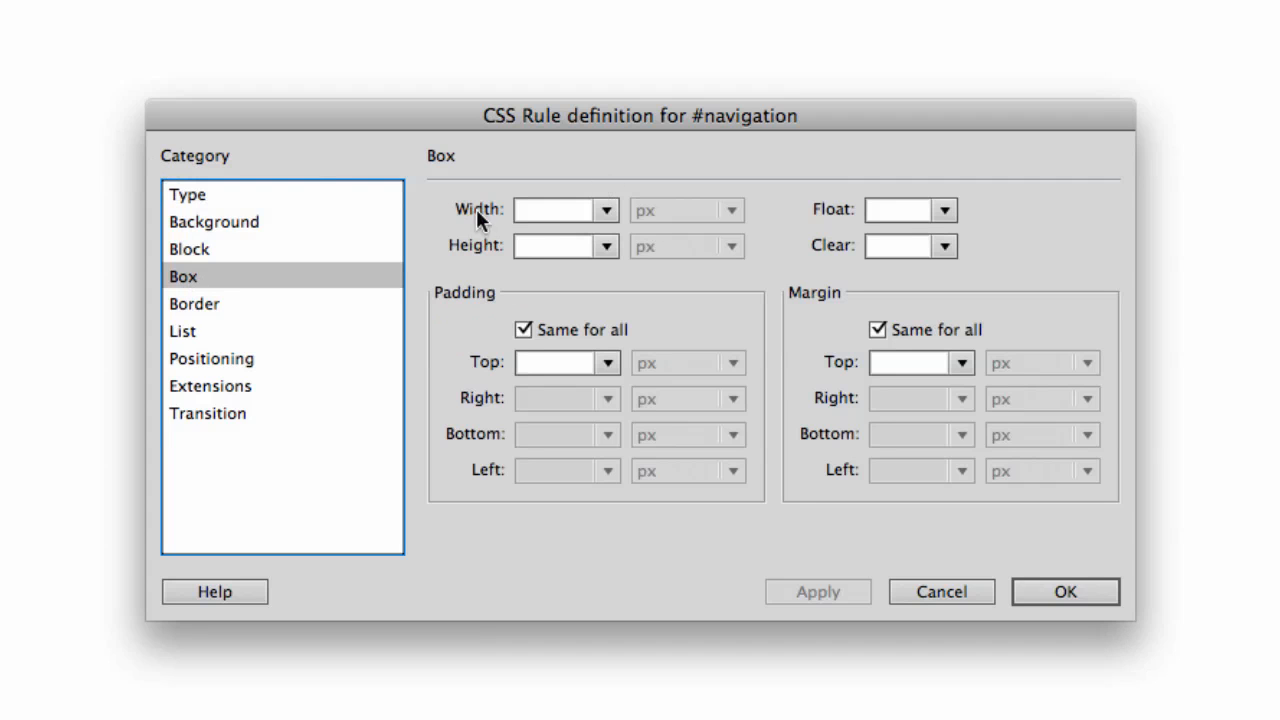
{"action": "left_click", "coordinate": [549, 213]}
{"action": "type", "text": "810"}
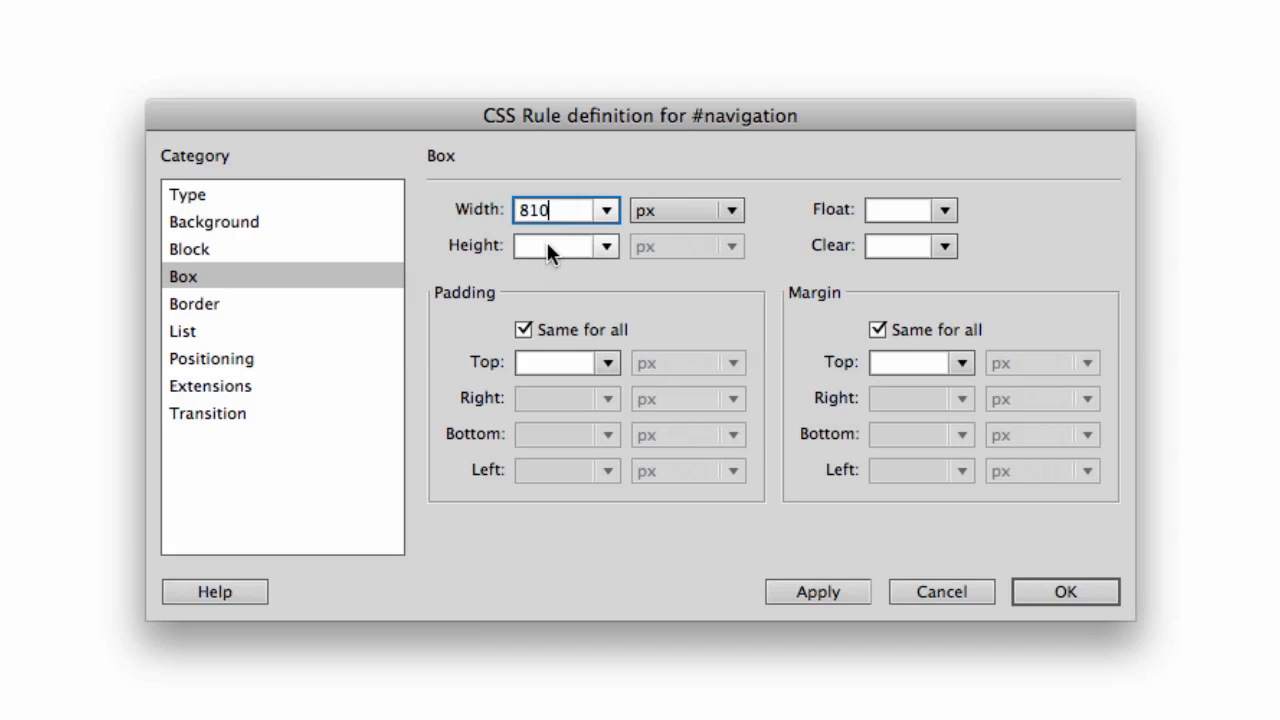
{"action": "left_click", "coordinate": [544, 244]}
{"action": "type", "text": "20"}
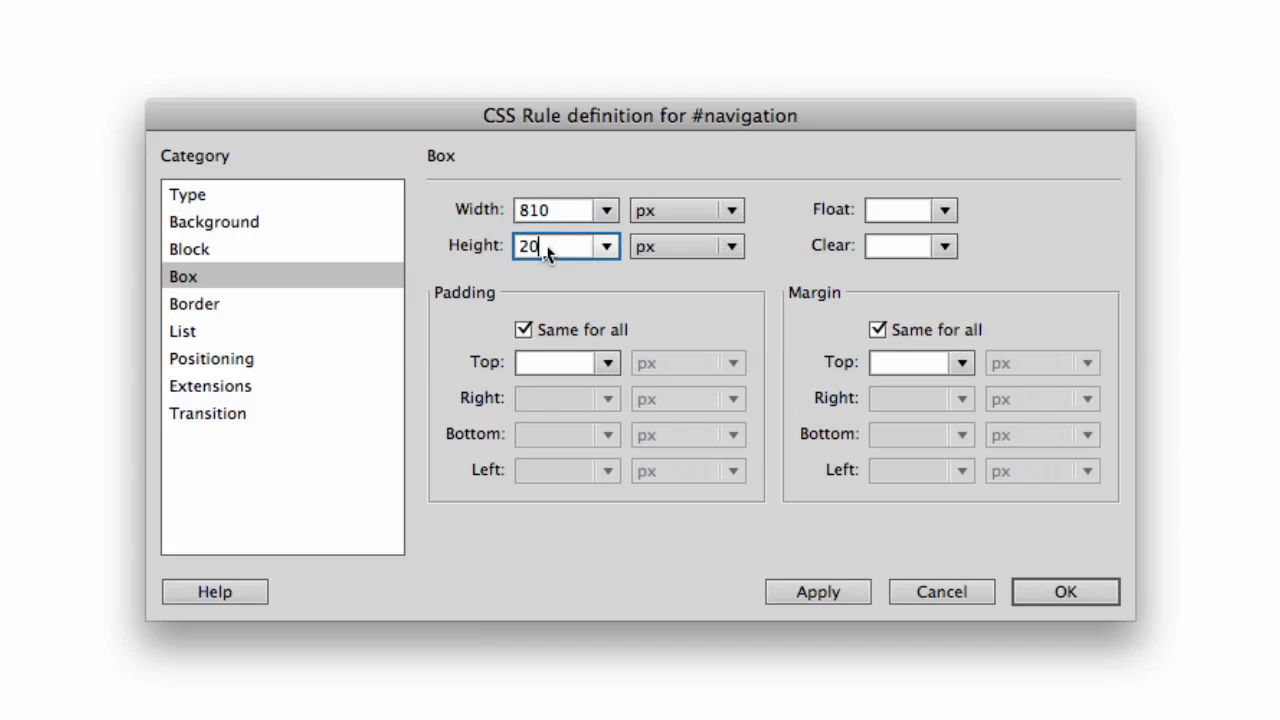
Choose the yellow background color #FF6 for the #navigation rule, save the rule and insert the navigation div
{"action": "left_click", "coordinate": [219, 227]}
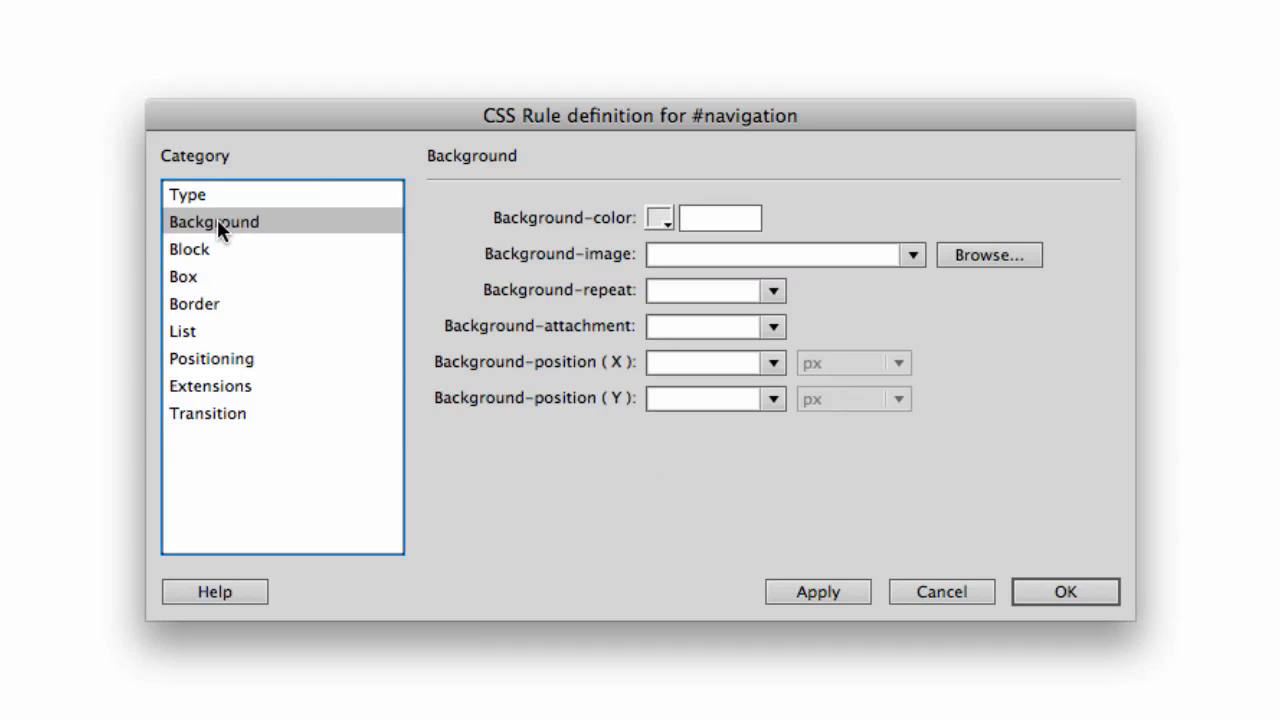
{"action": "left_click", "coordinate": [658, 218]}
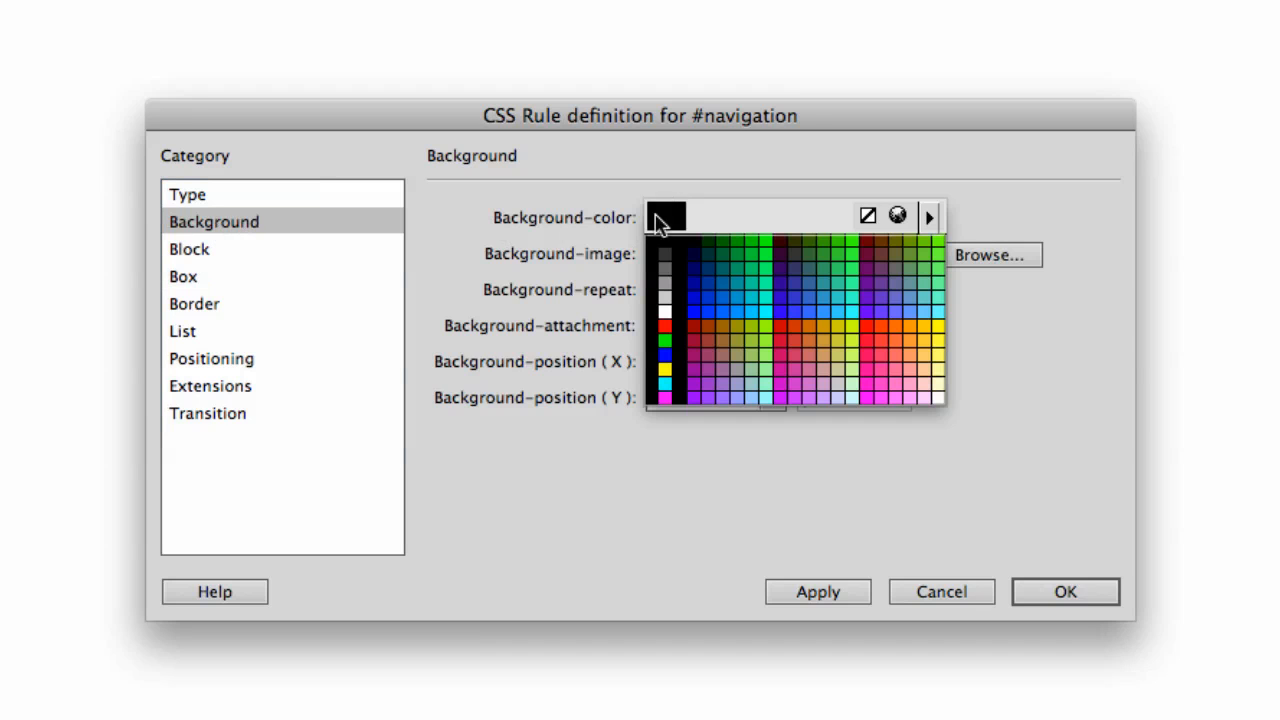
{"action": "left_click", "coordinate": [938, 352]}
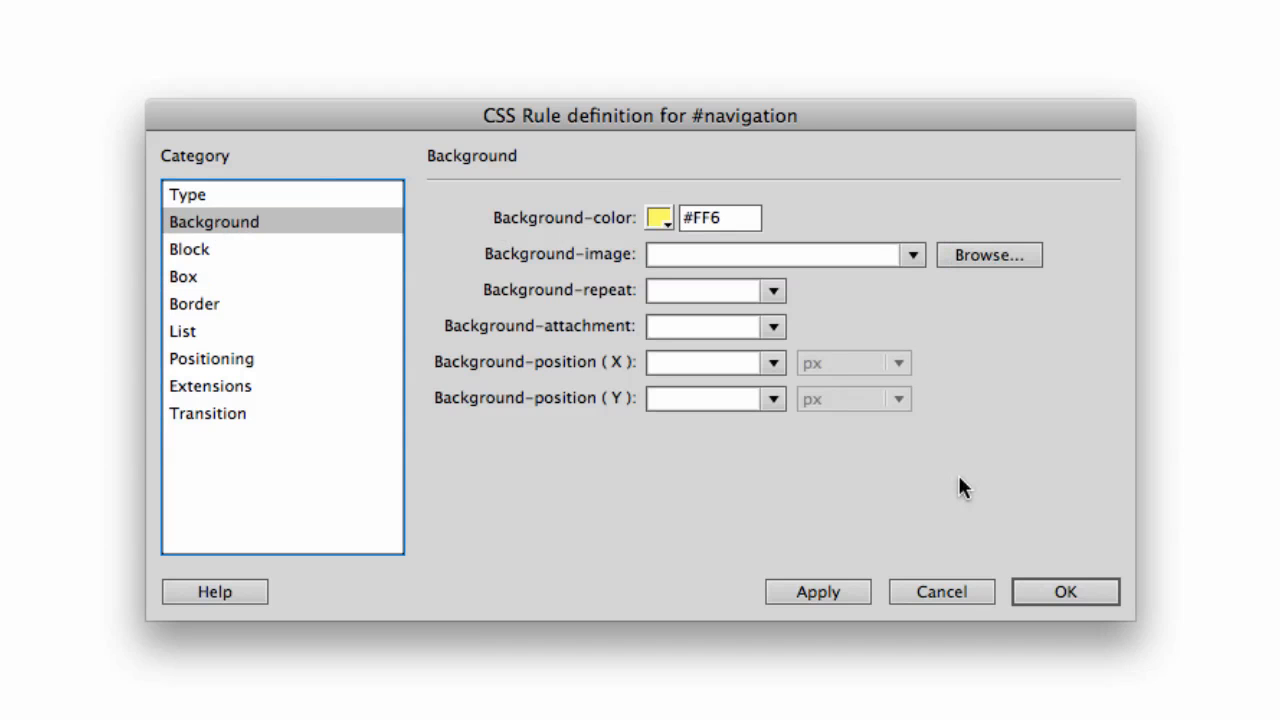
{"action": "left_click", "coordinate": [1085, 596]}
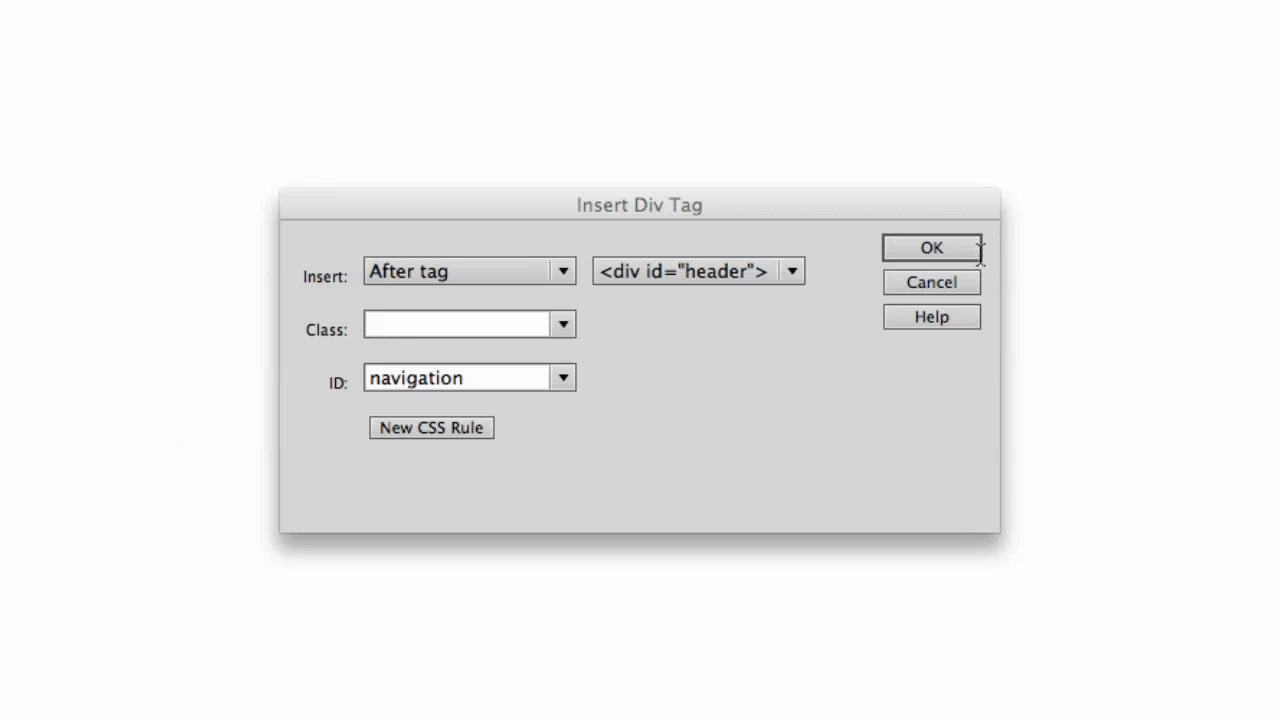
{"action": "left_click", "coordinate": [917, 251]}
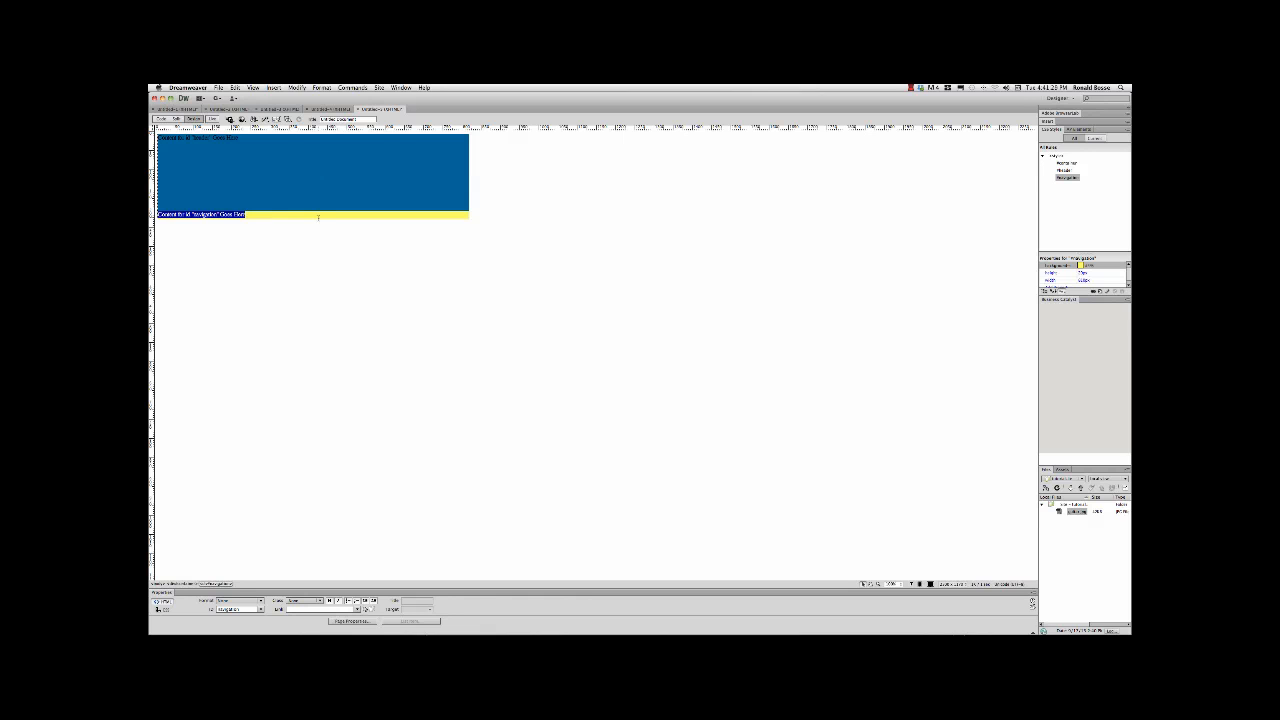
Start another div tag and set it to be inserted after the navigation div's tag
{"action": "left_click", "coordinate": [271, 87]}
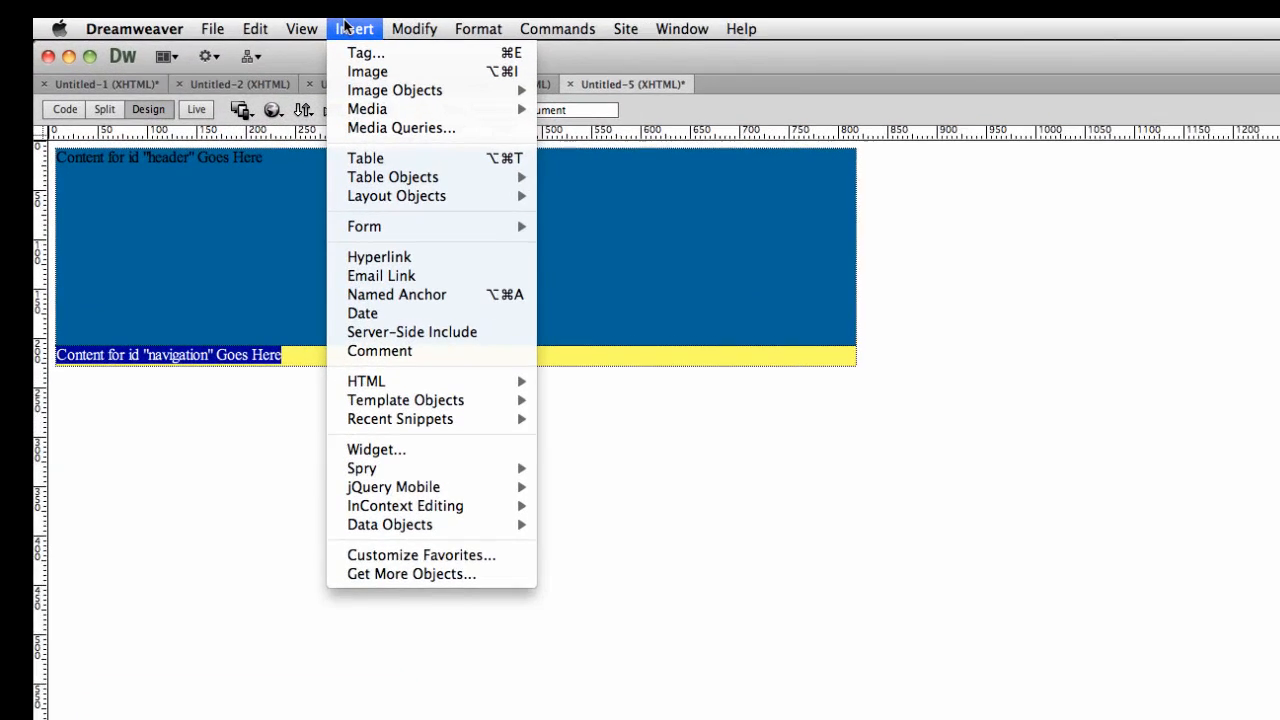
{"action": "mouse_move", "coordinate": [393, 198]}
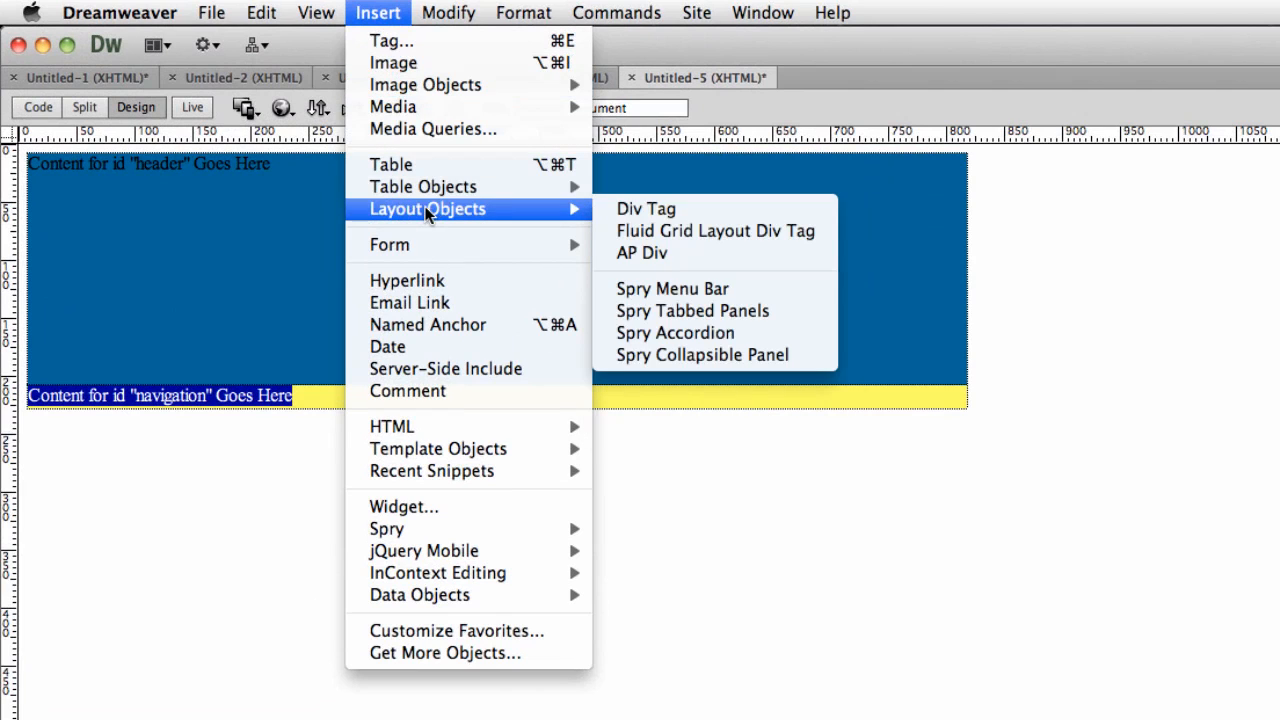
{"action": "left_click", "coordinate": [660, 212]}
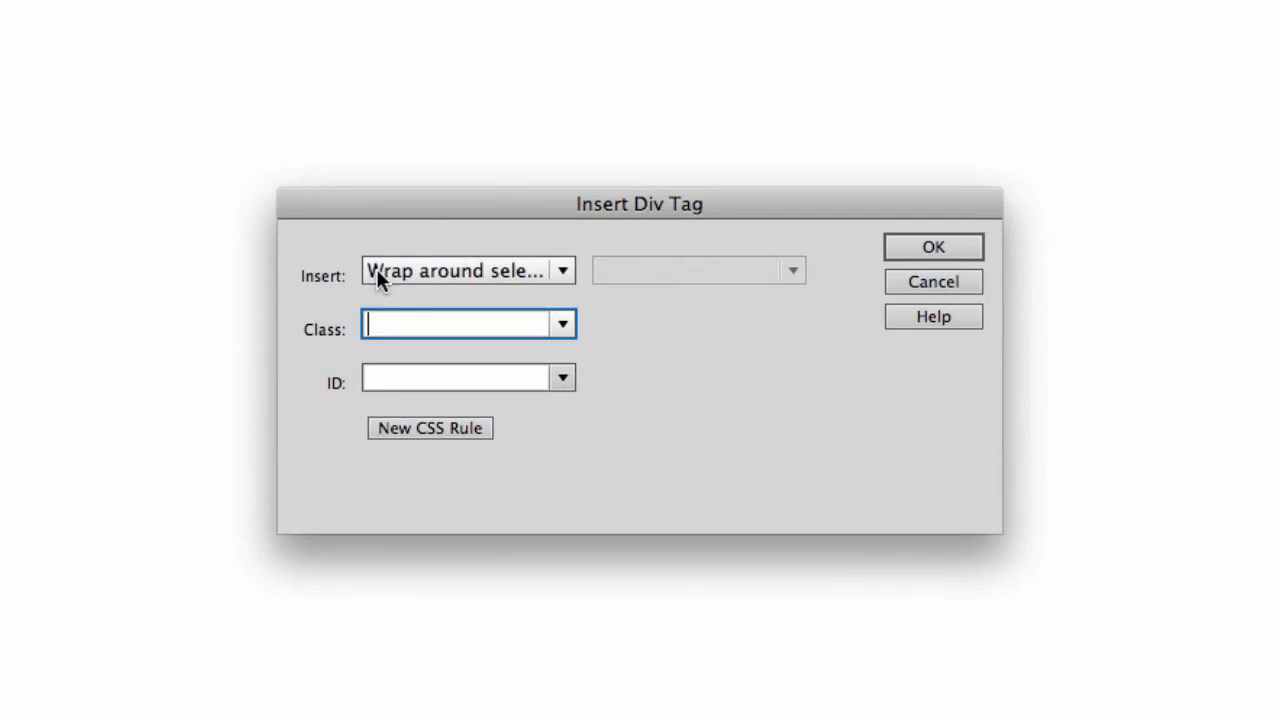
{"action": "left_click", "coordinate": [417, 269]}
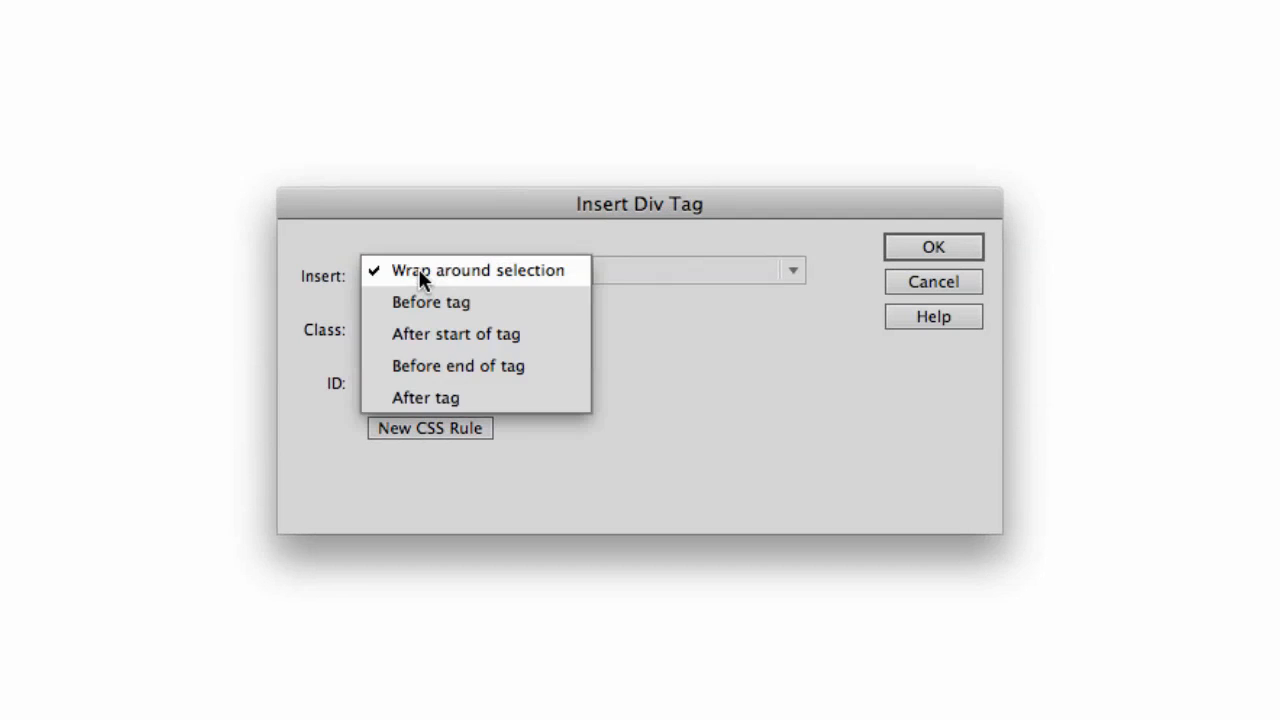
{"action": "left_click", "coordinate": [449, 400]}
{"action": "left_click", "coordinate": [665, 266]}
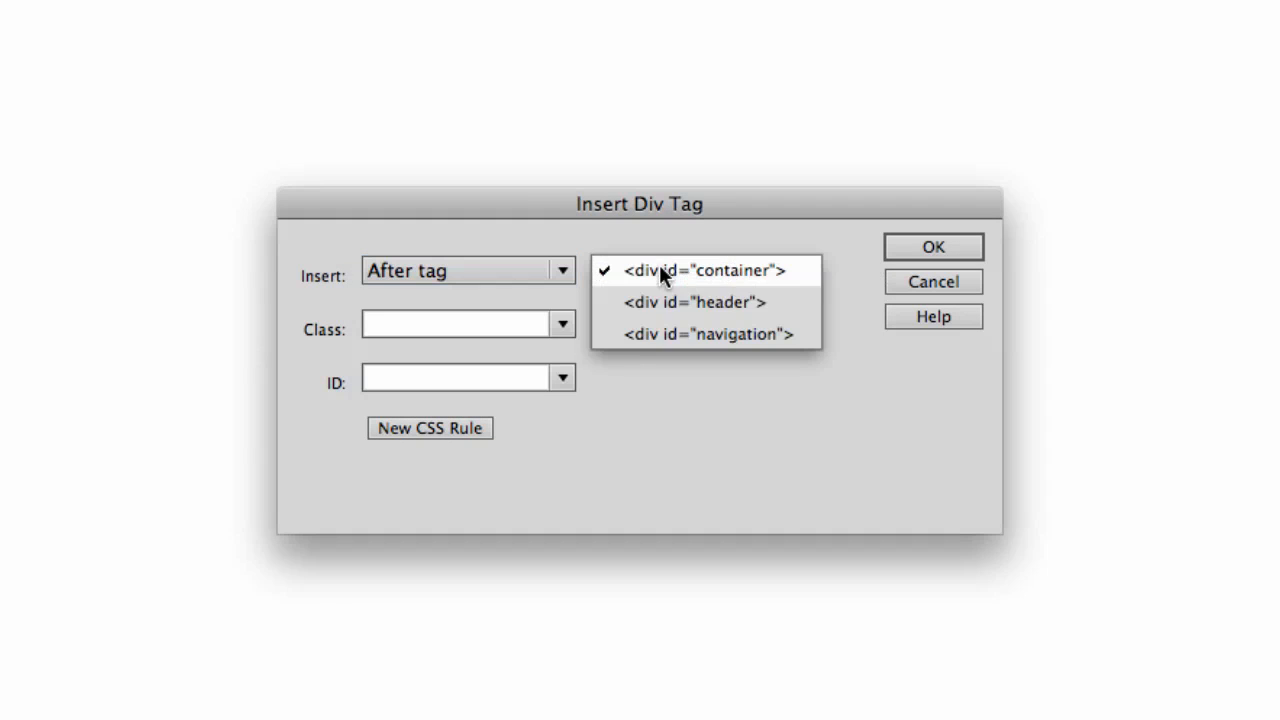
{"action": "left_click", "coordinate": [763, 334]}
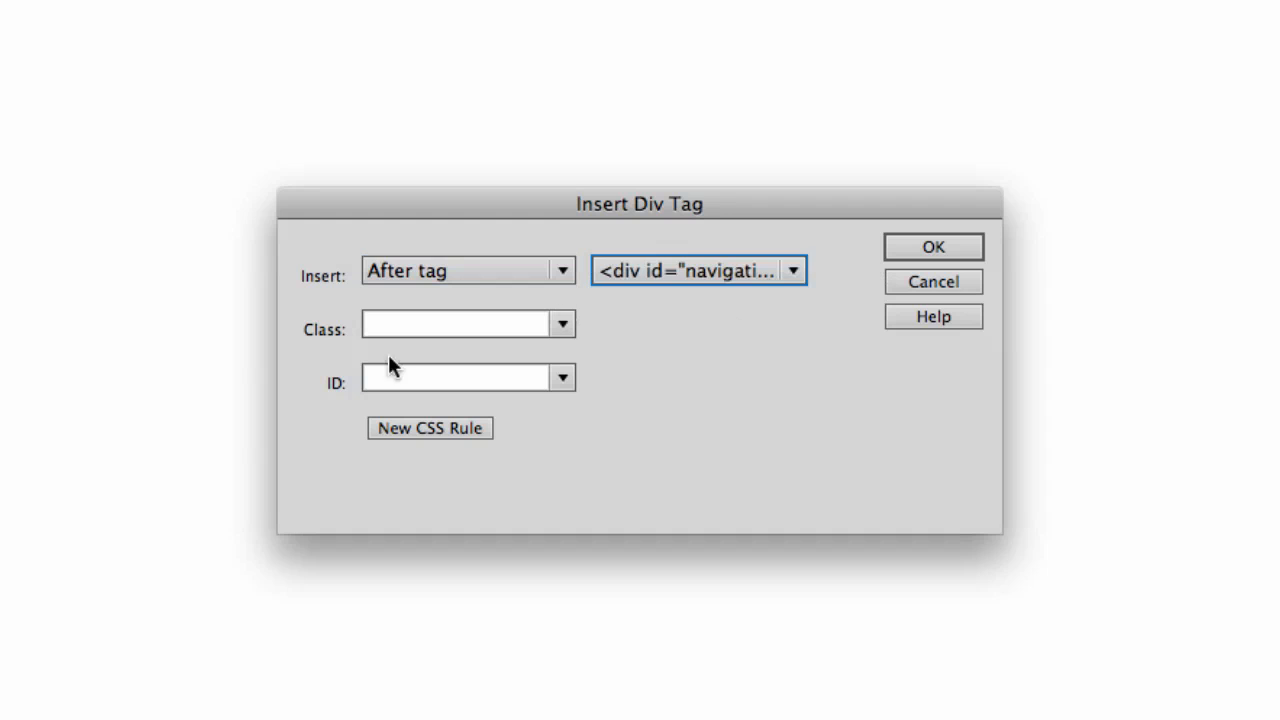
Give the new div the ID maincontent and create a #maincontent CSS rule defined in this document only
{"action": "left_click", "coordinate": [411, 377]}
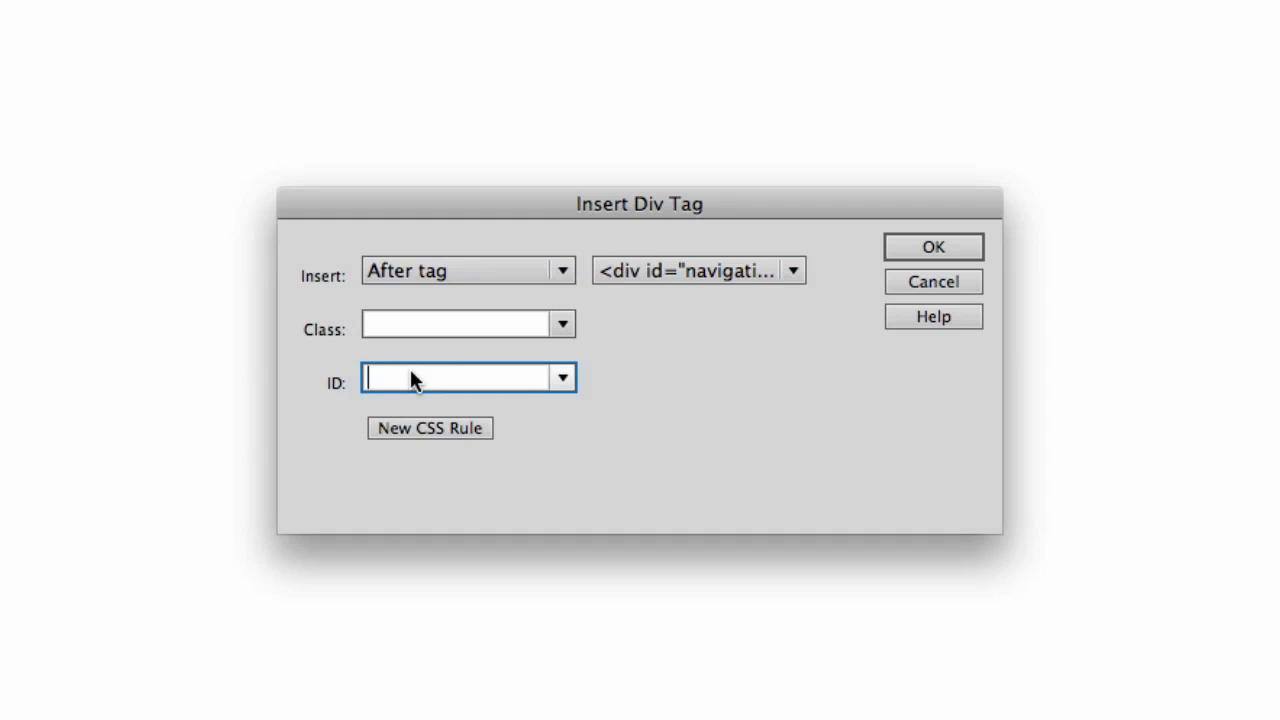
{"action": "type", "text": "maincontent"}
{"action": "left_click", "coordinate": [437, 428]}
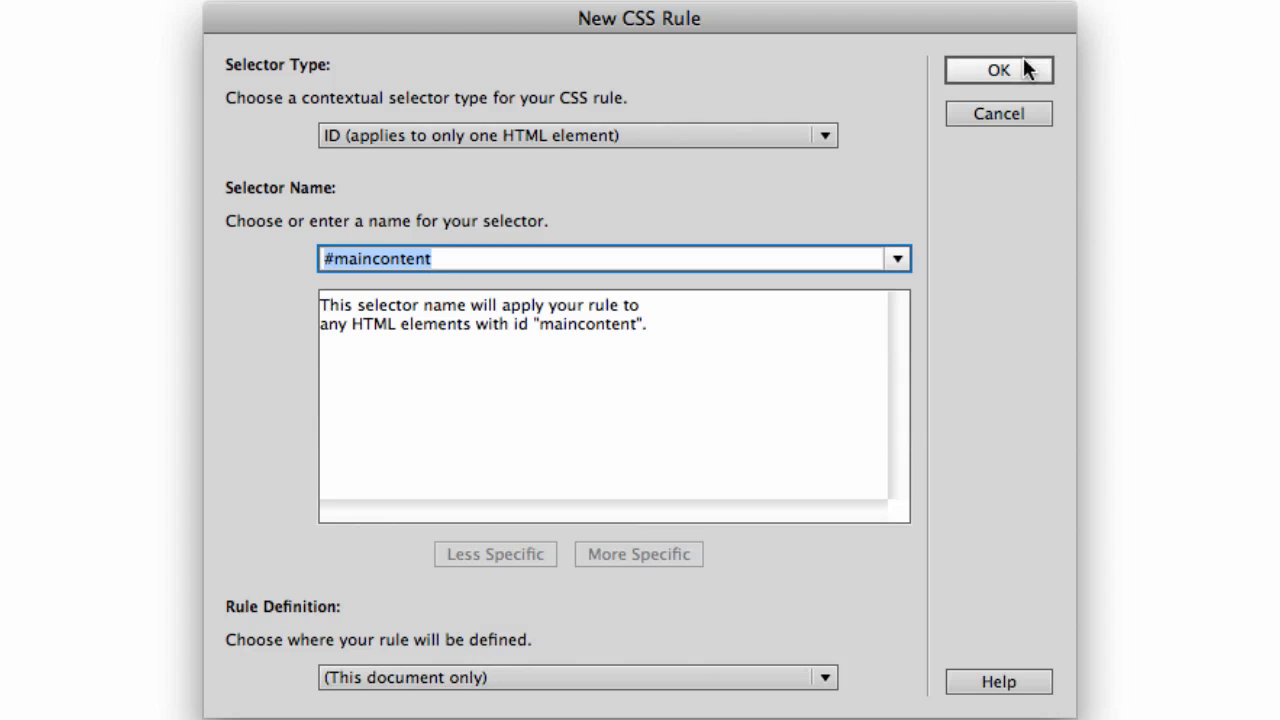
{"action": "left_click", "coordinate": [1000, 70]}
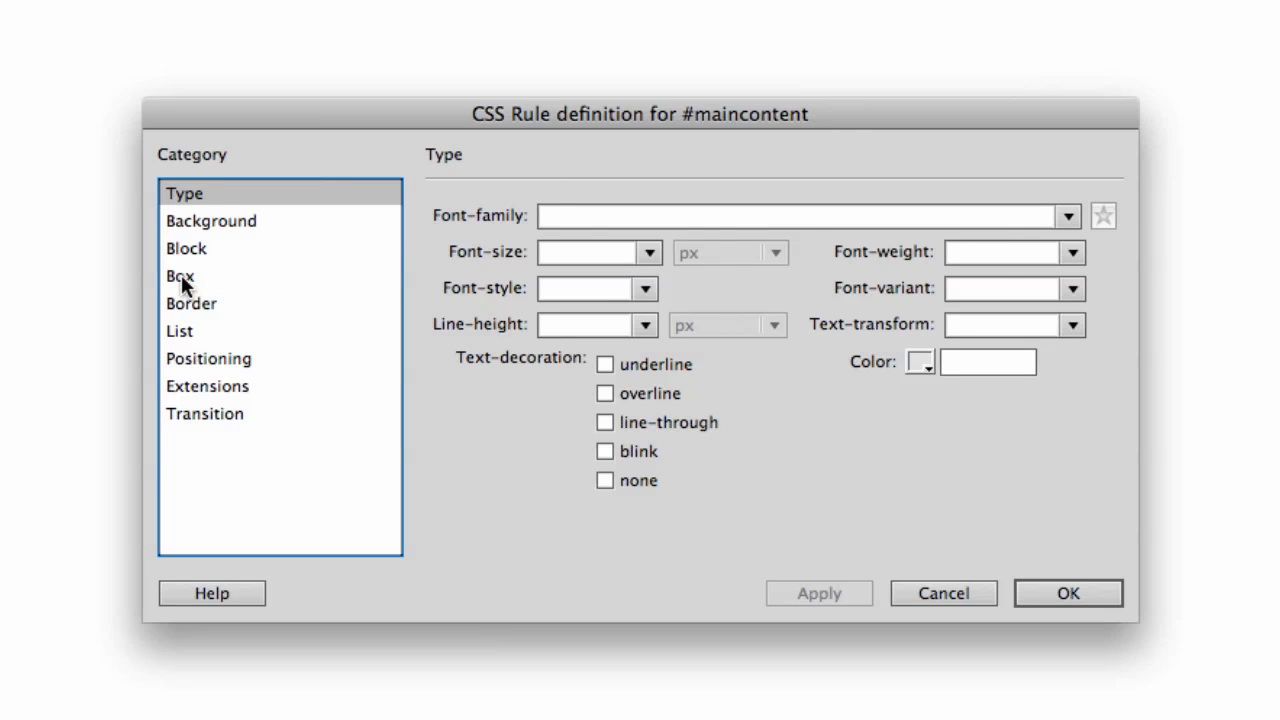
Set the #maincontent rule's box width to 810 px and height to 600 px
{"action": "left_click", "coordinate": [181, 276]}
{"action": "left_click", "coordinate": [546, 208]}
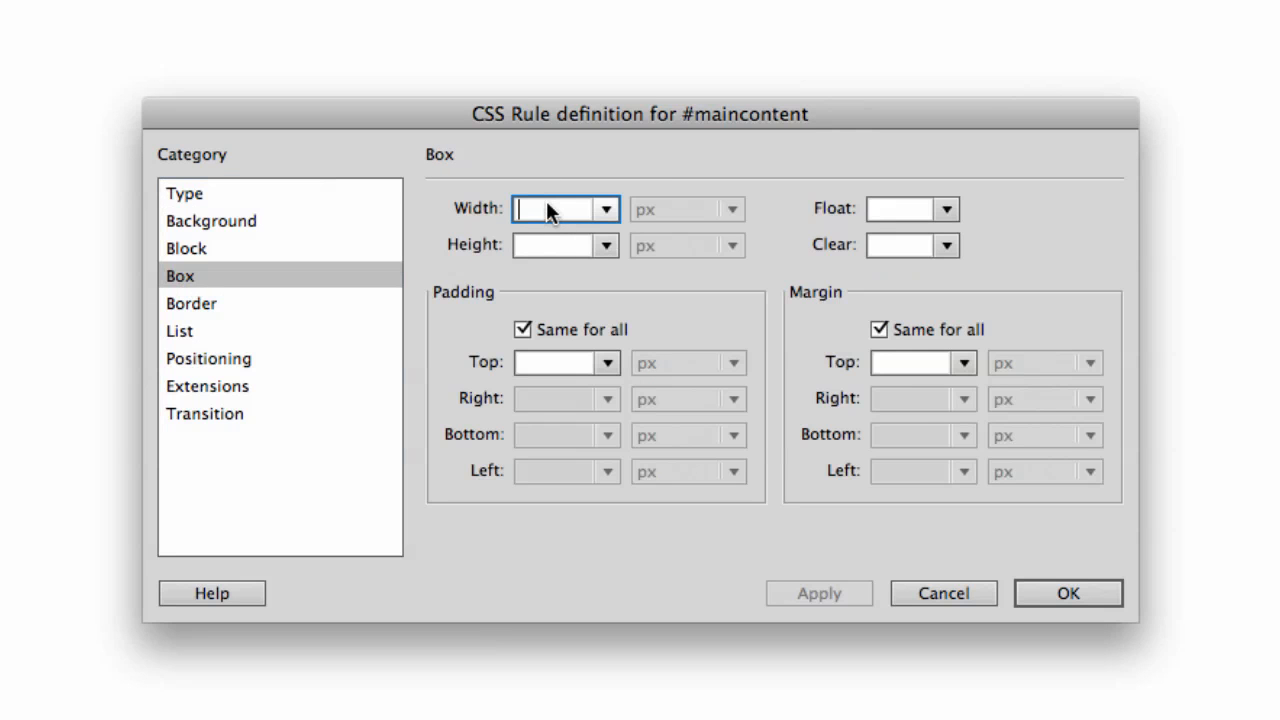
{"action": "type", "text": "810"}
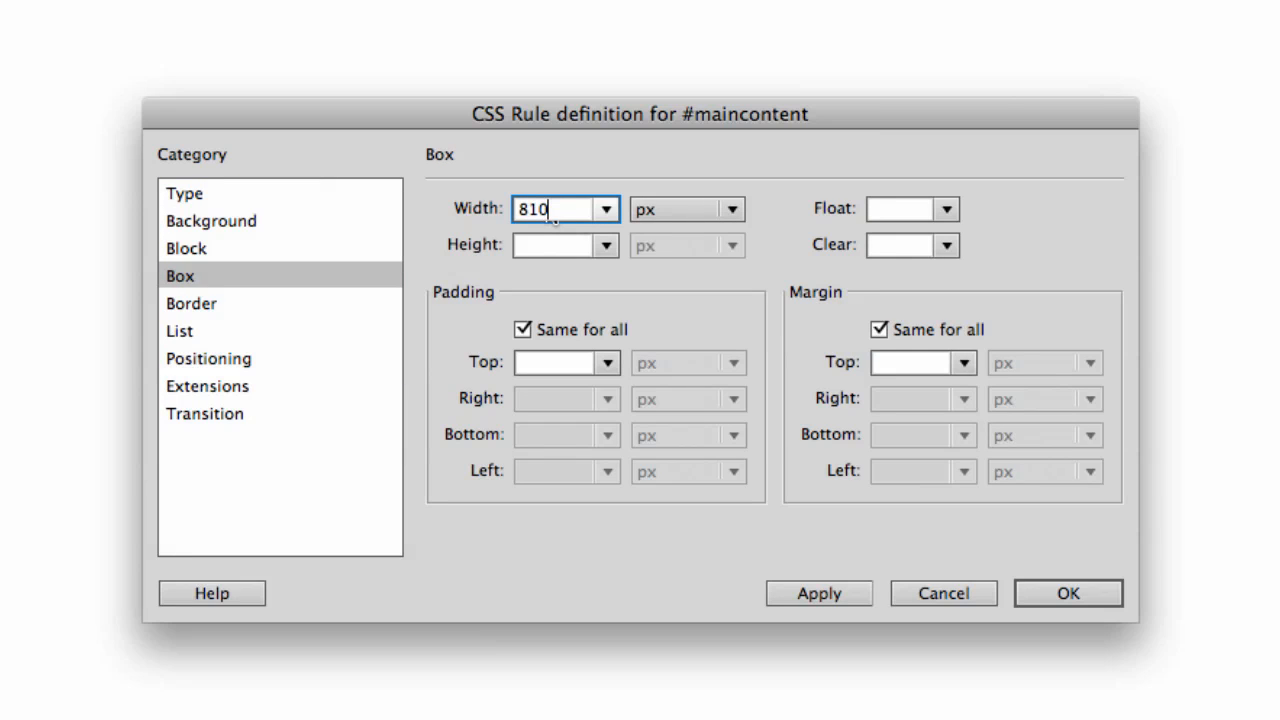
{"action": "left_click", "coordinate": [541, 246]}
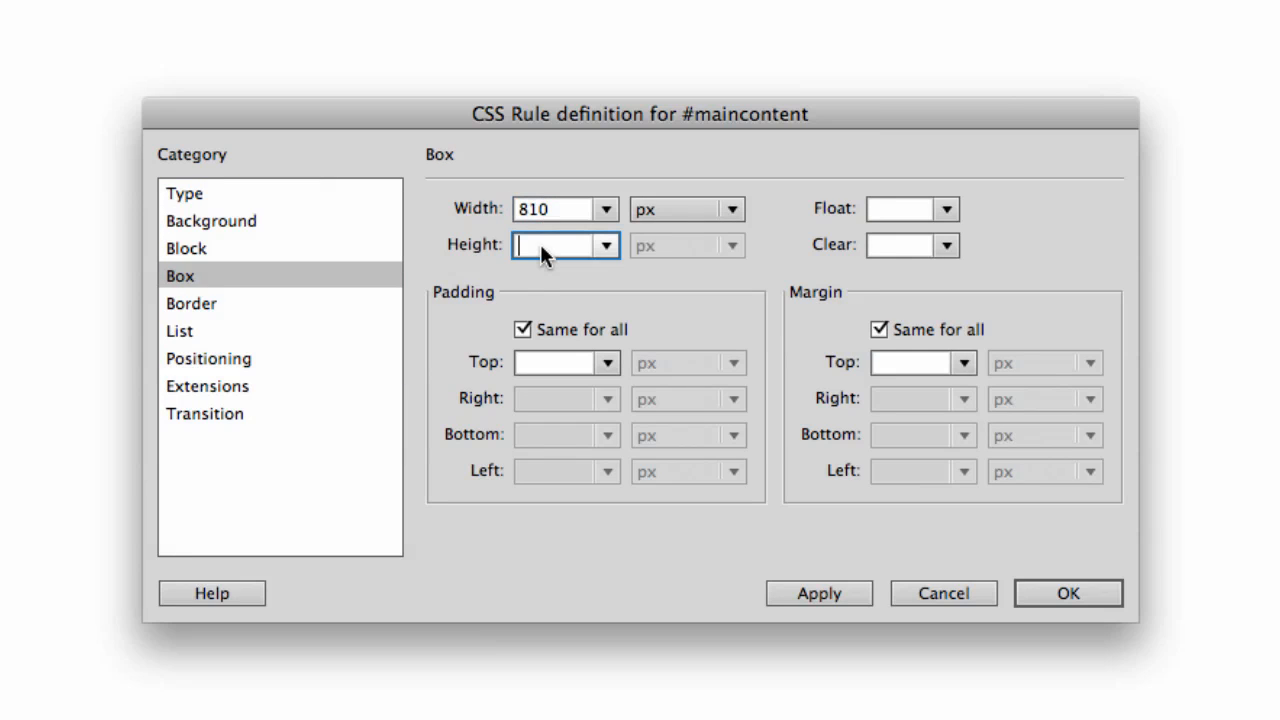
{"action": "type", "text": "600"}
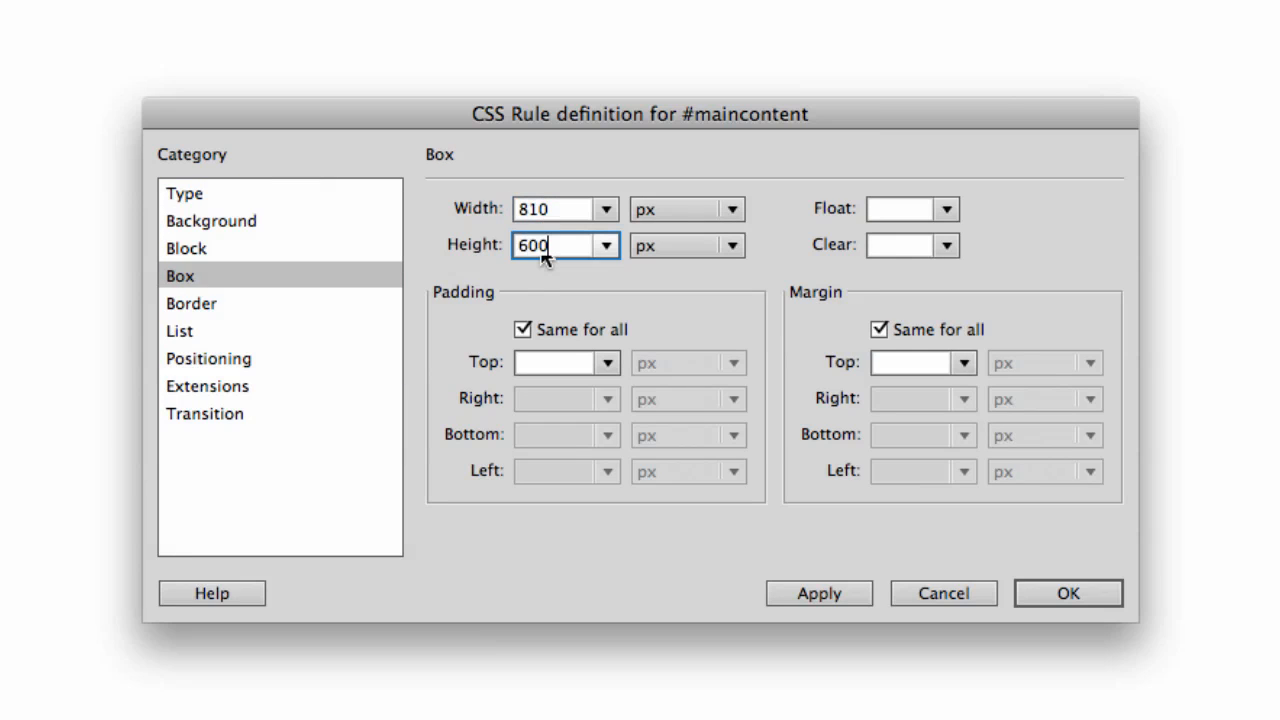
Choose a muted red background color for the #maincontent rule, save the rule and insert the maincontent div
{"action": "left_click", "coordinate": [226, 222]}
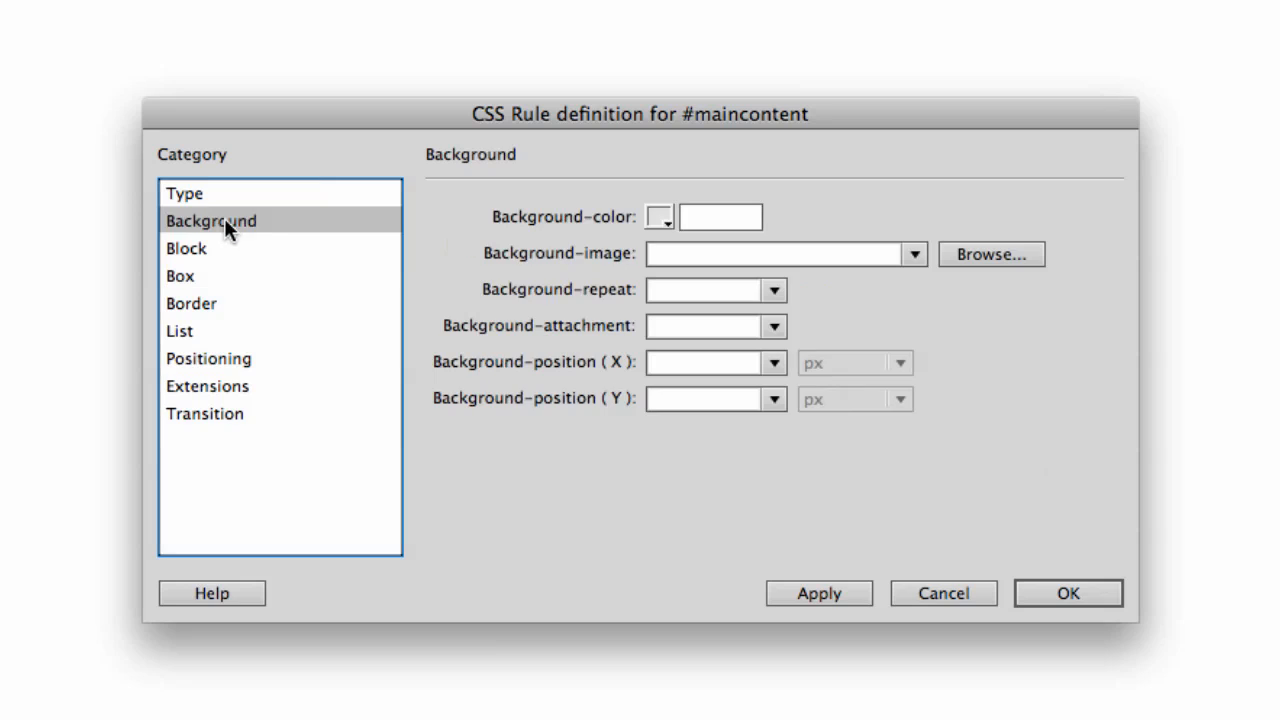
{"action": "left_click", "coordinate": [663, 209]}
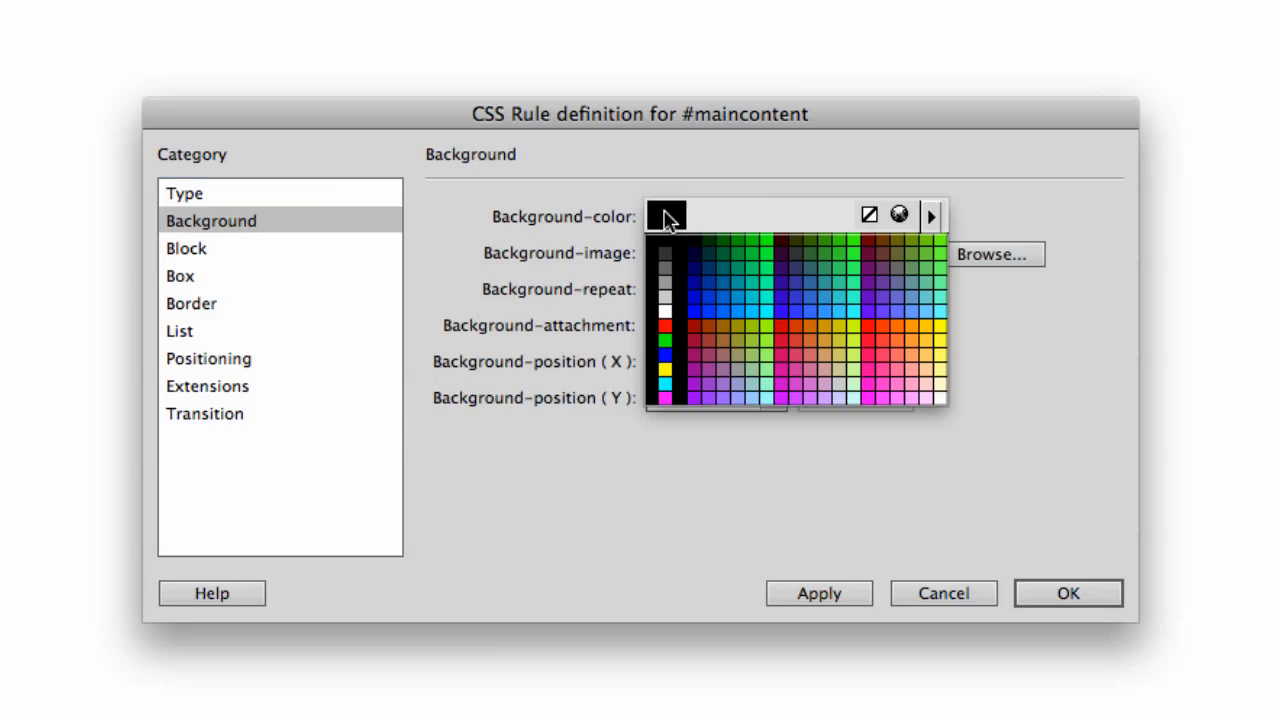
{"action": "left_click", "coordinate": [814, 353]}
{"action": "left_click", "coordinate": [1068, 593]}
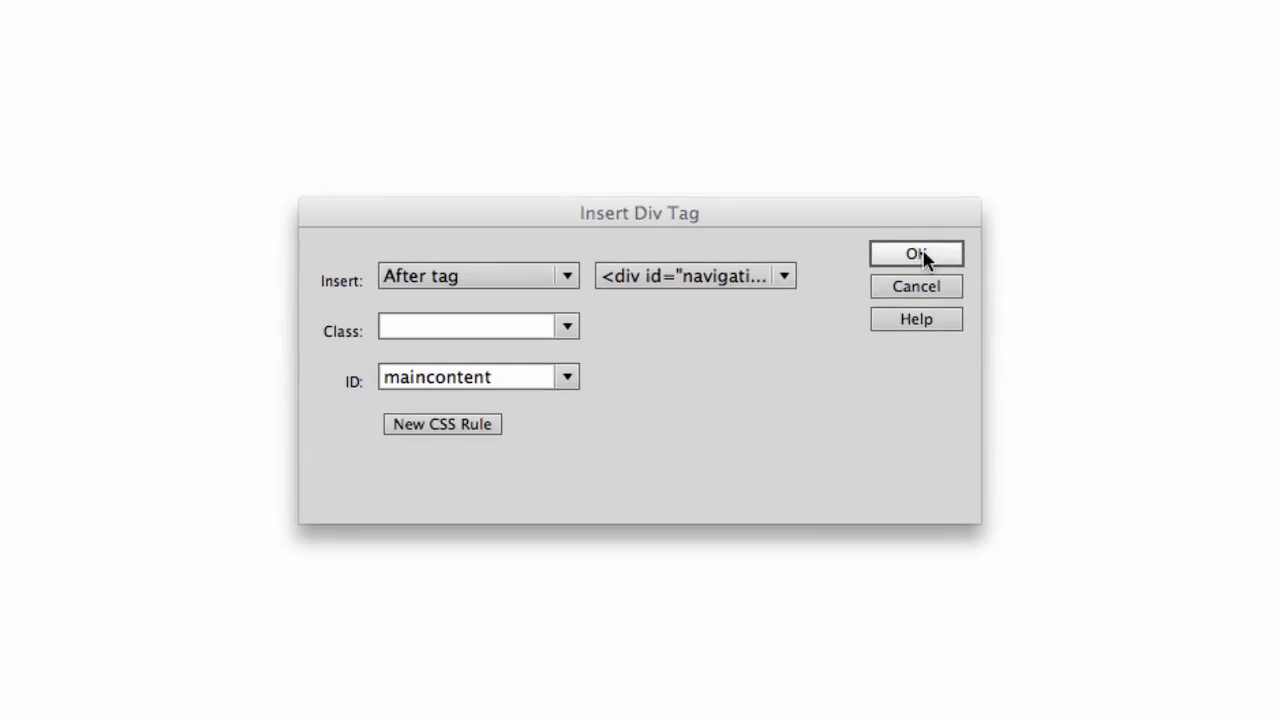
{"action": "left_click", "coordinate": [920, 256]}
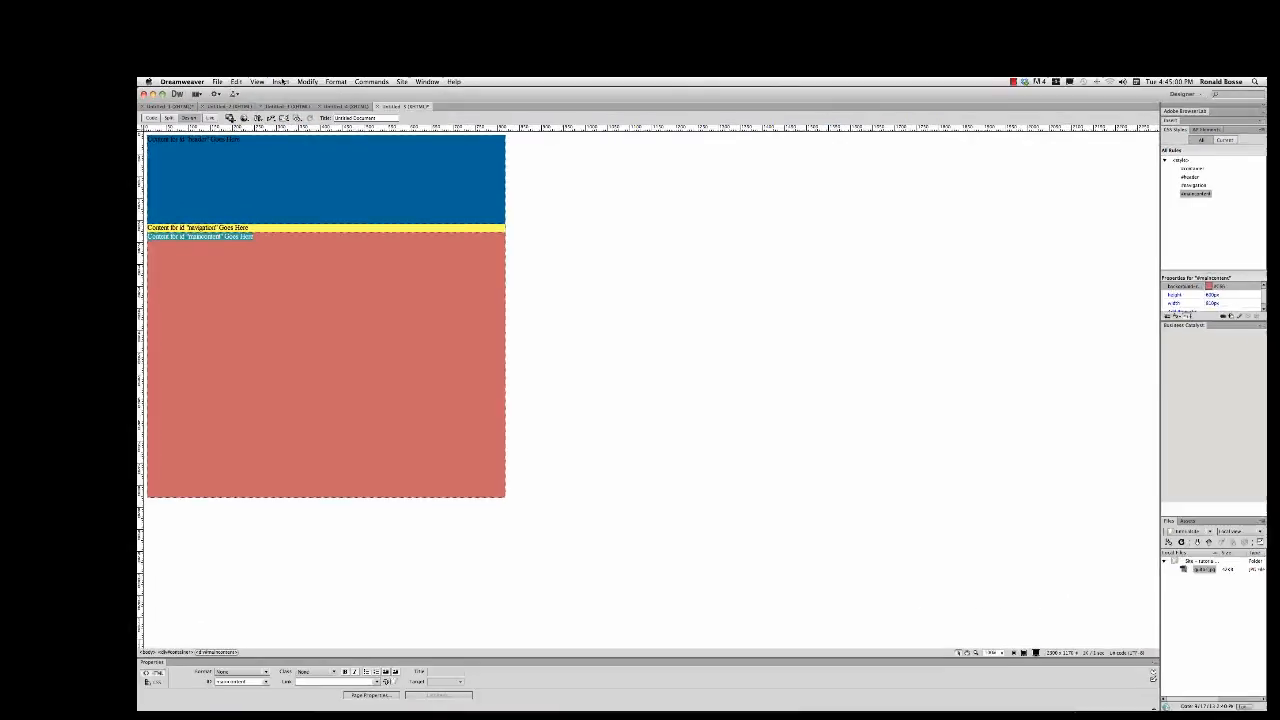
Start another div tag and set it to be inserted after the maincontent div's tag
{"action": "left_click", "coordinate": [273, 87]}
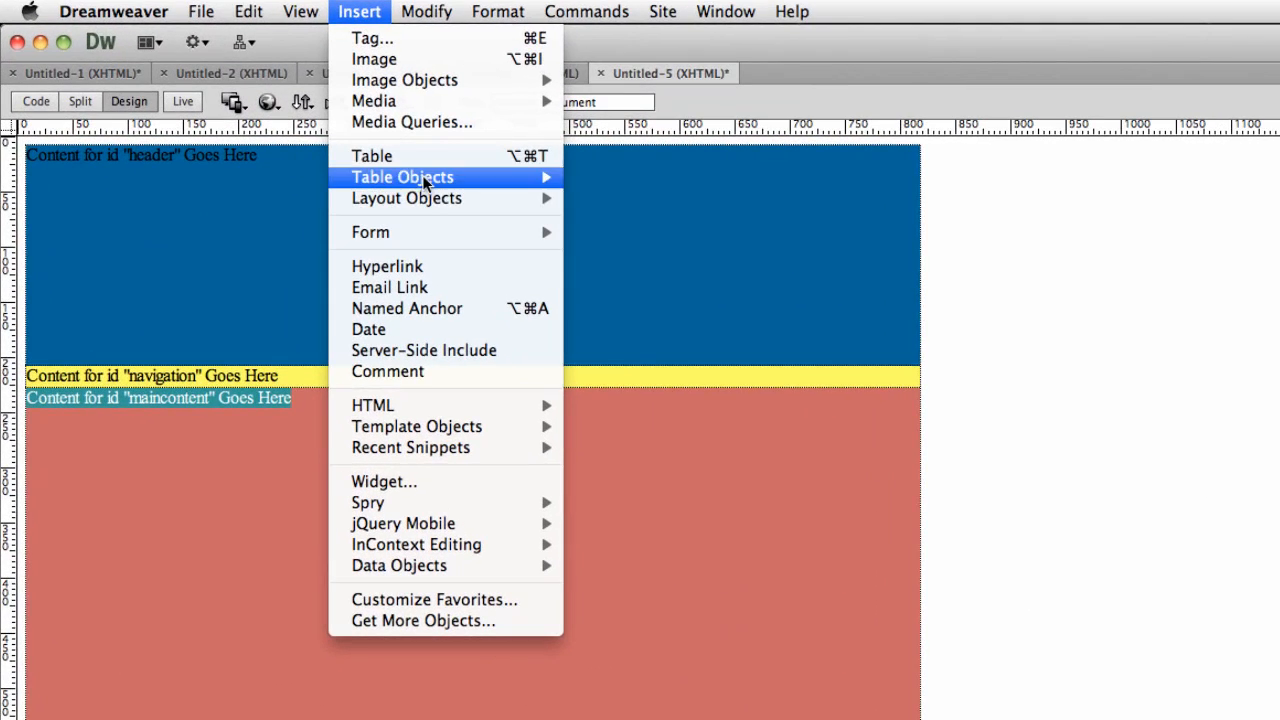
{"action": "mouse_move", "coordinate": [297, 154]}
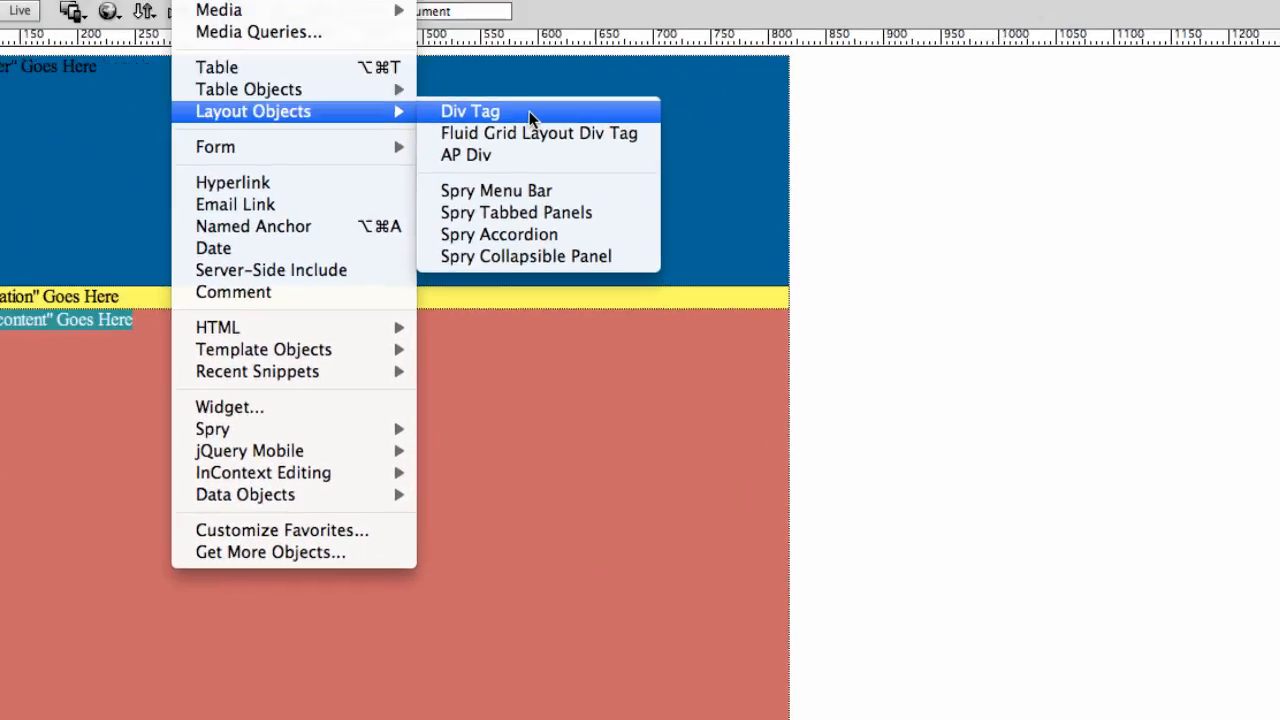
{"action": "left_click", "coordinate": [672, 204]}
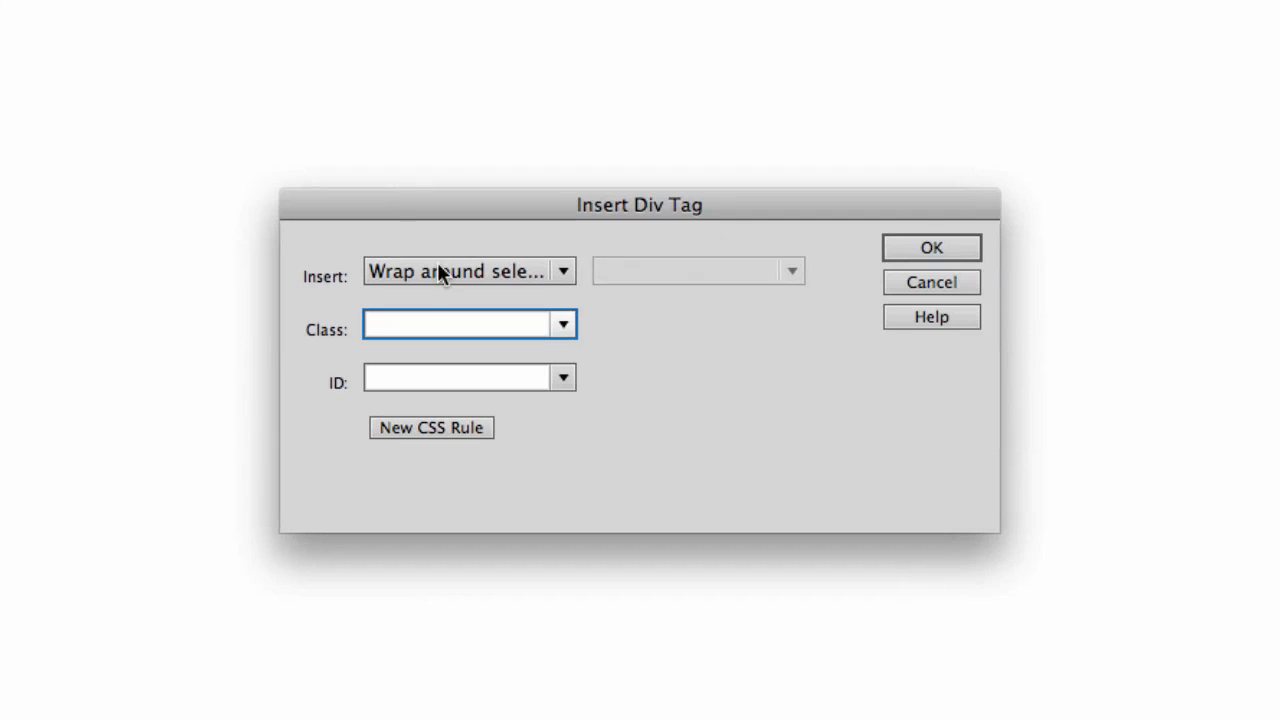
{"action": "left_click", "coordinate": [427, 270]}
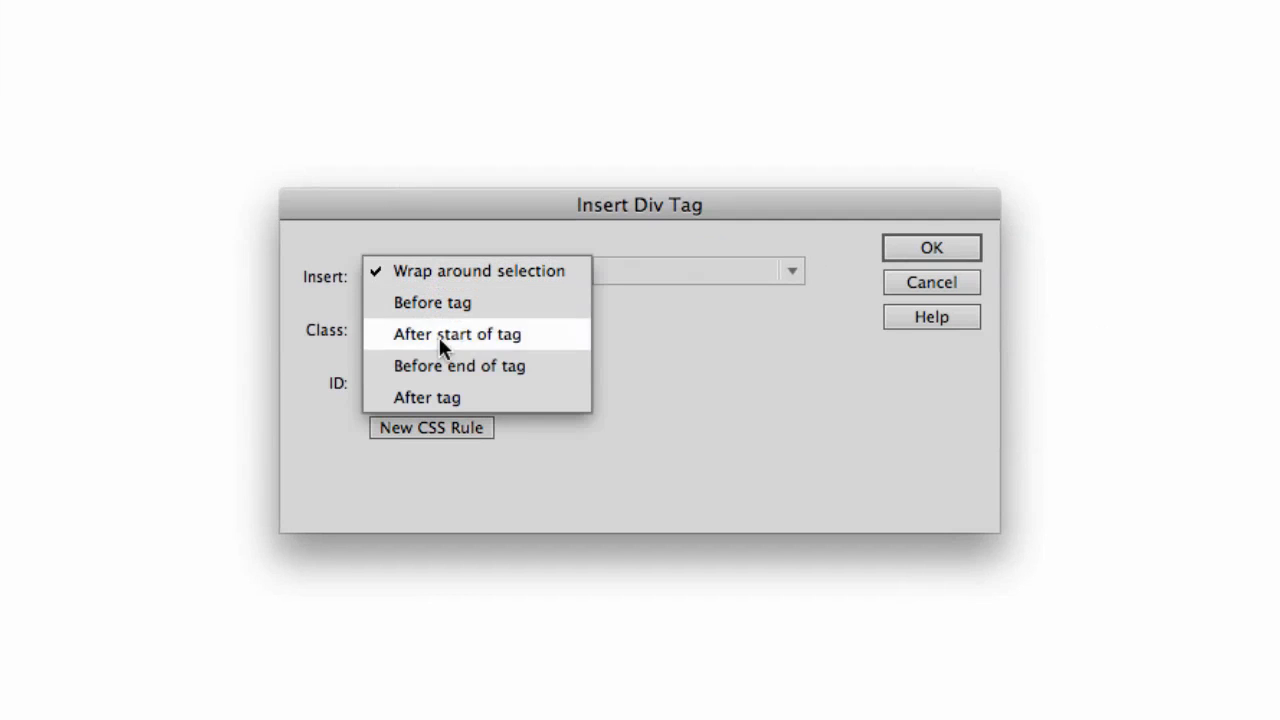
{"action": "left_click", "coordinate": [446, 397]}
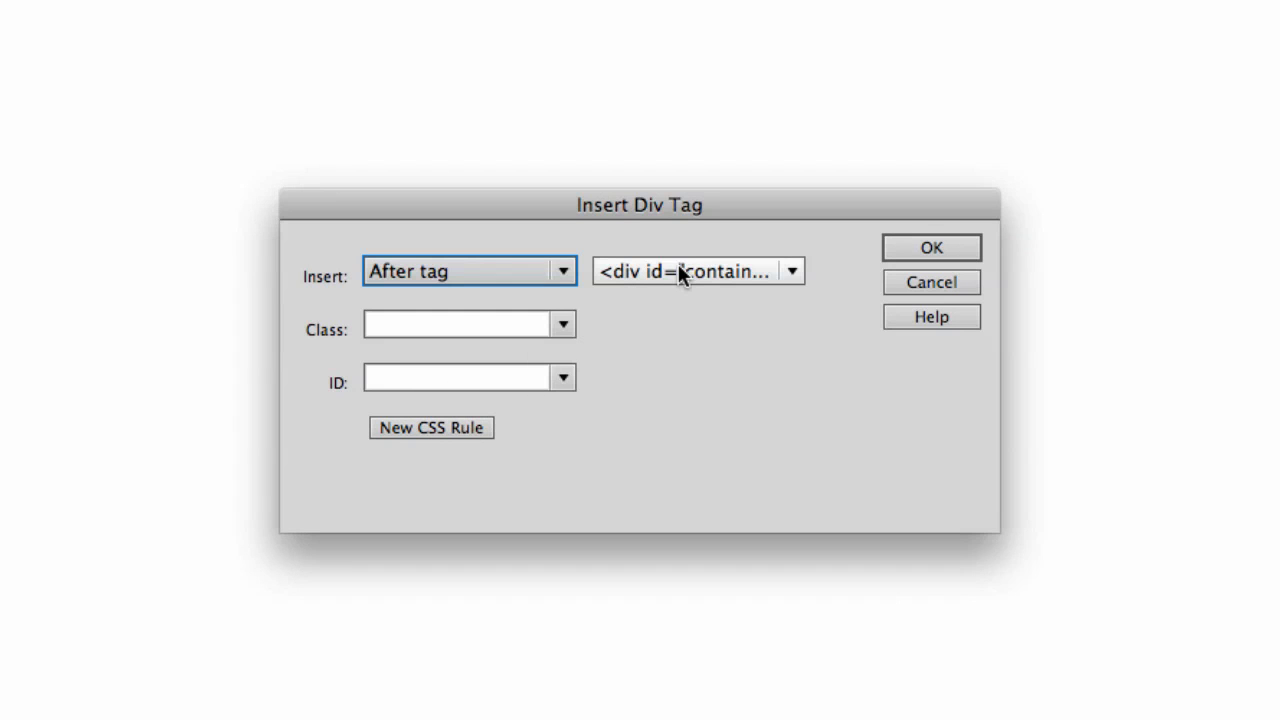
{"action": "left_click", "coordinate": [678, 264]}
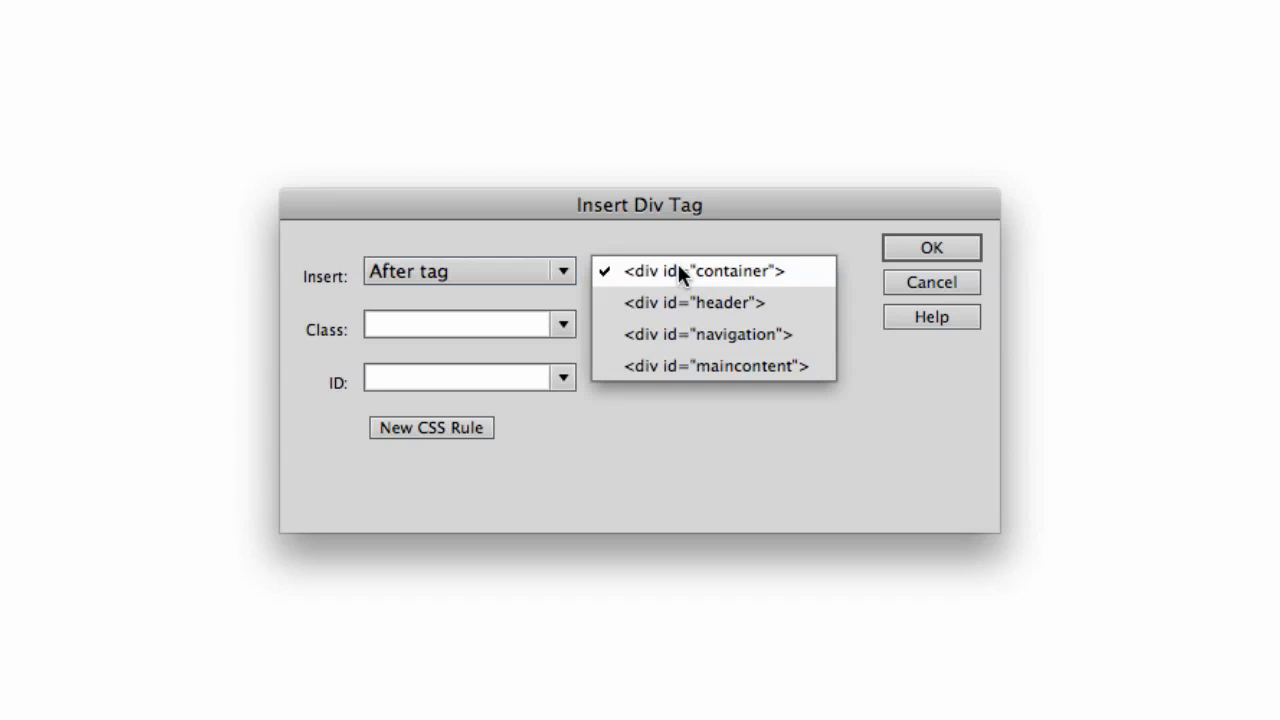
{"action": "left_click", "coordinate": [707, 365]}
Give the new div the ID footer and create a #footer CSS rule defined in this document only
{"action": "left_click", "coordinate": [408, 377]}
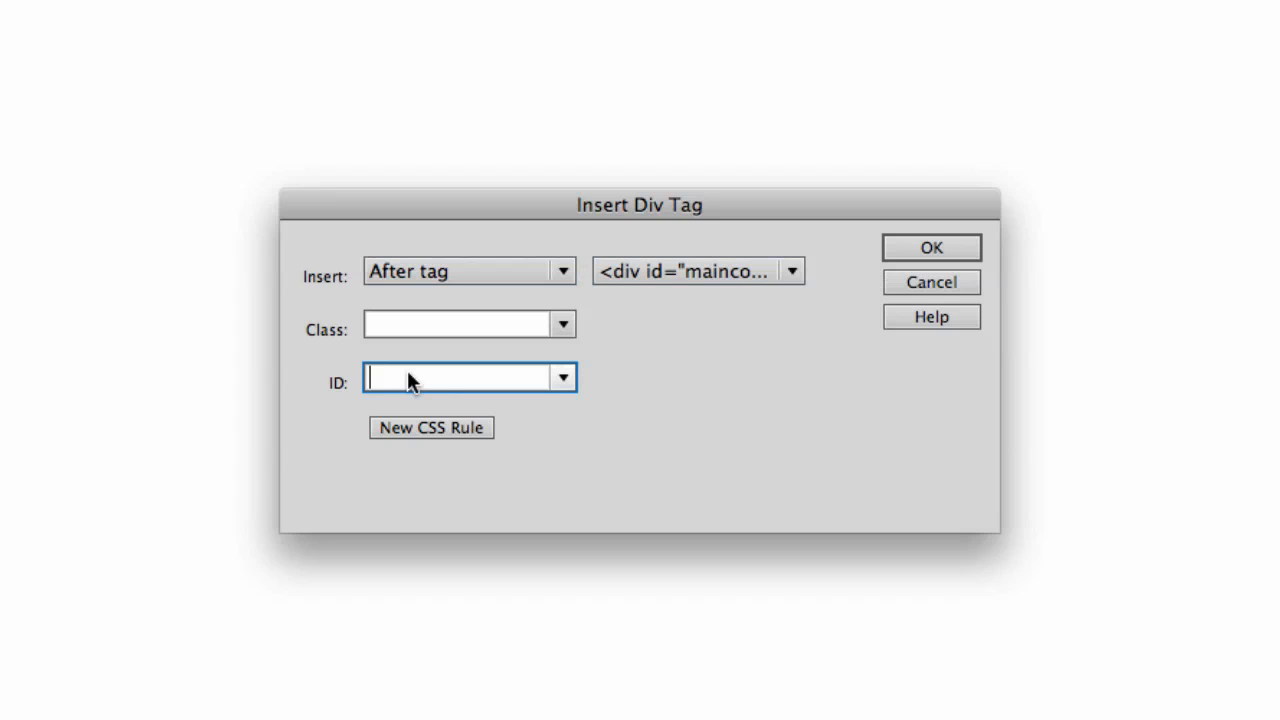
{"action": "type", "text": "footer"}
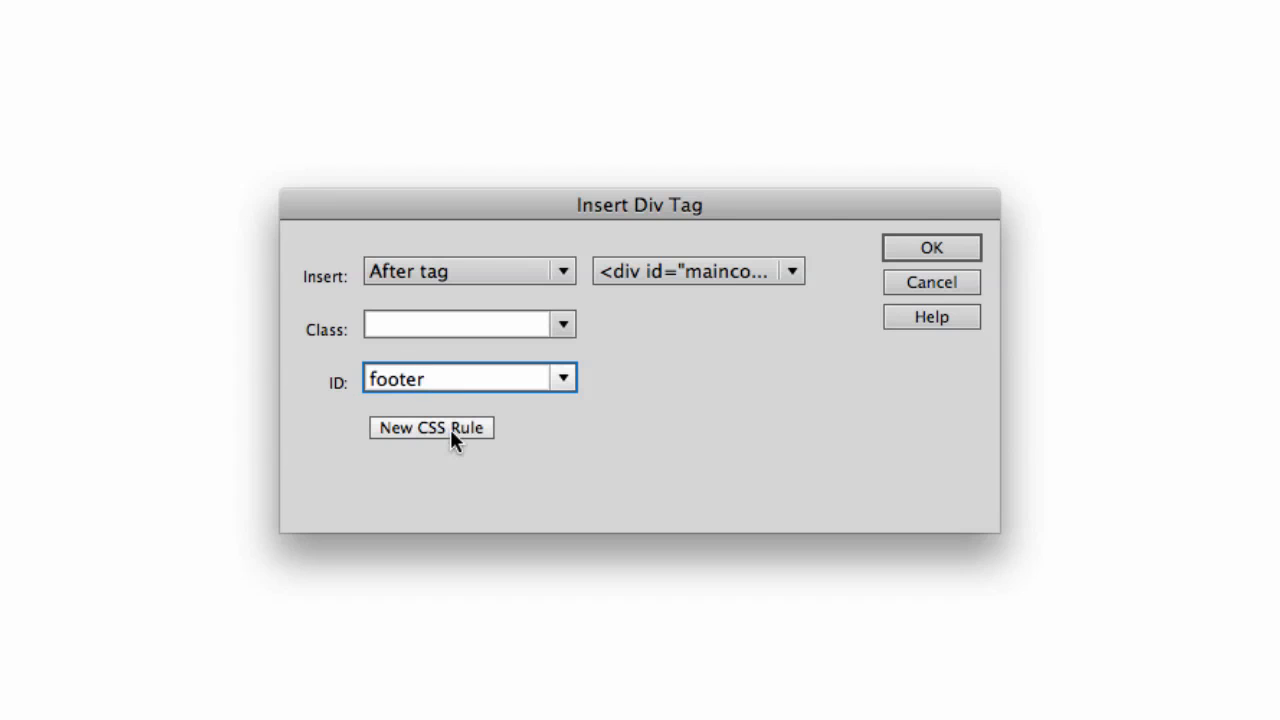
{"action": "left_click", "coordinate": [431, 427]}
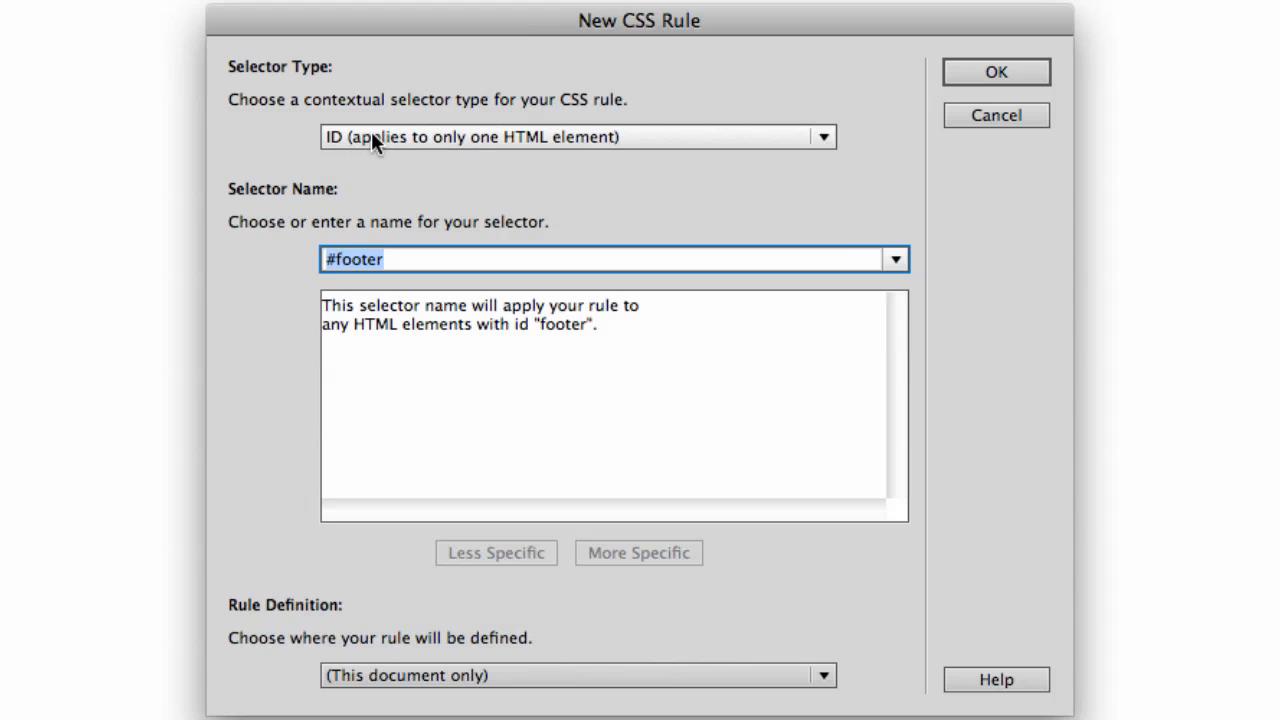
{"action": "left_click", "coordinate": [996, 70]}
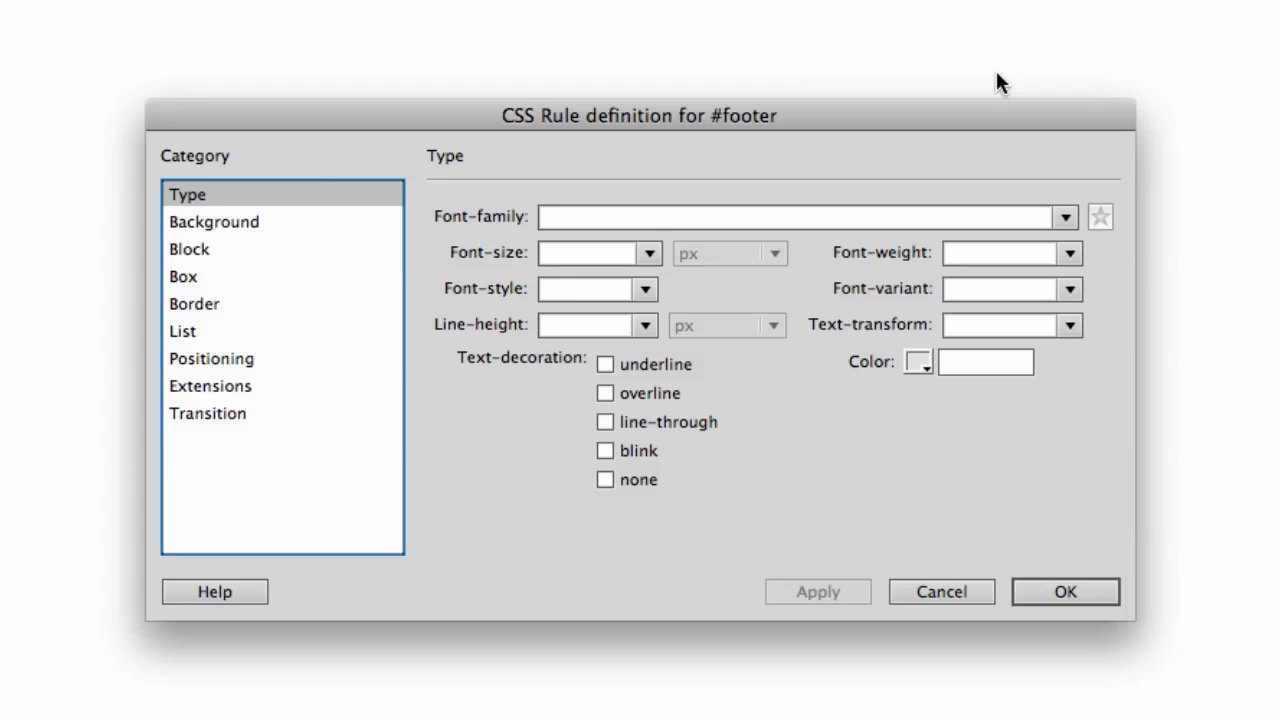
Set the #footer rule's box width to 810 px and height to 200 px
{"action": "left_click", "coordinate": [188, 278]}
{"action": "left_click", "coordinate": [544, 212]}
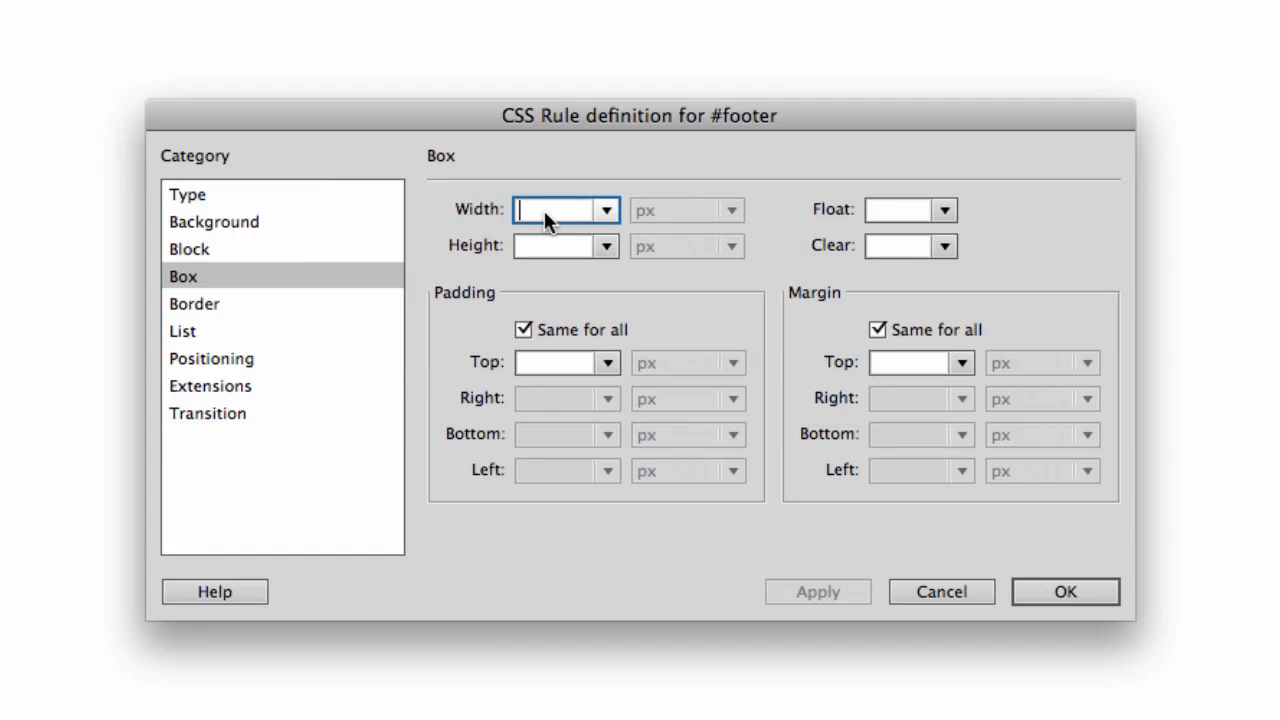
{"action": "type", "text": "810"}
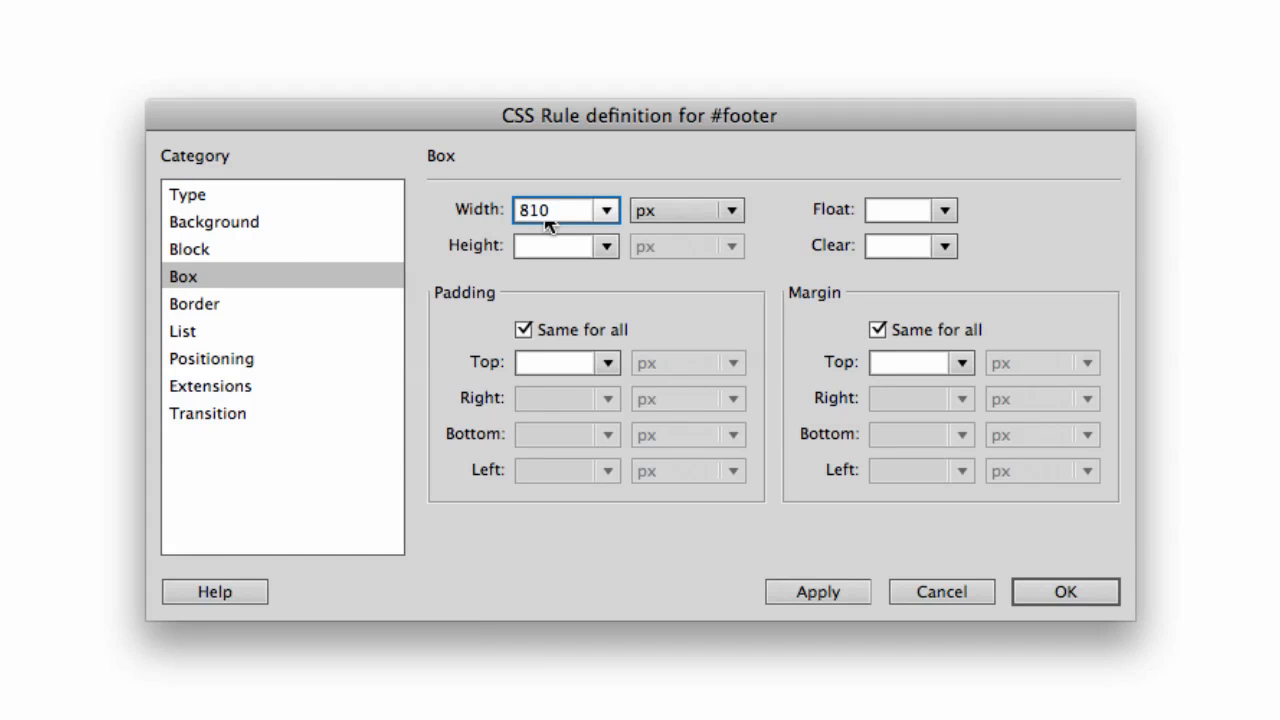
{"action": "left_click", "coordinate": [537, 240]}
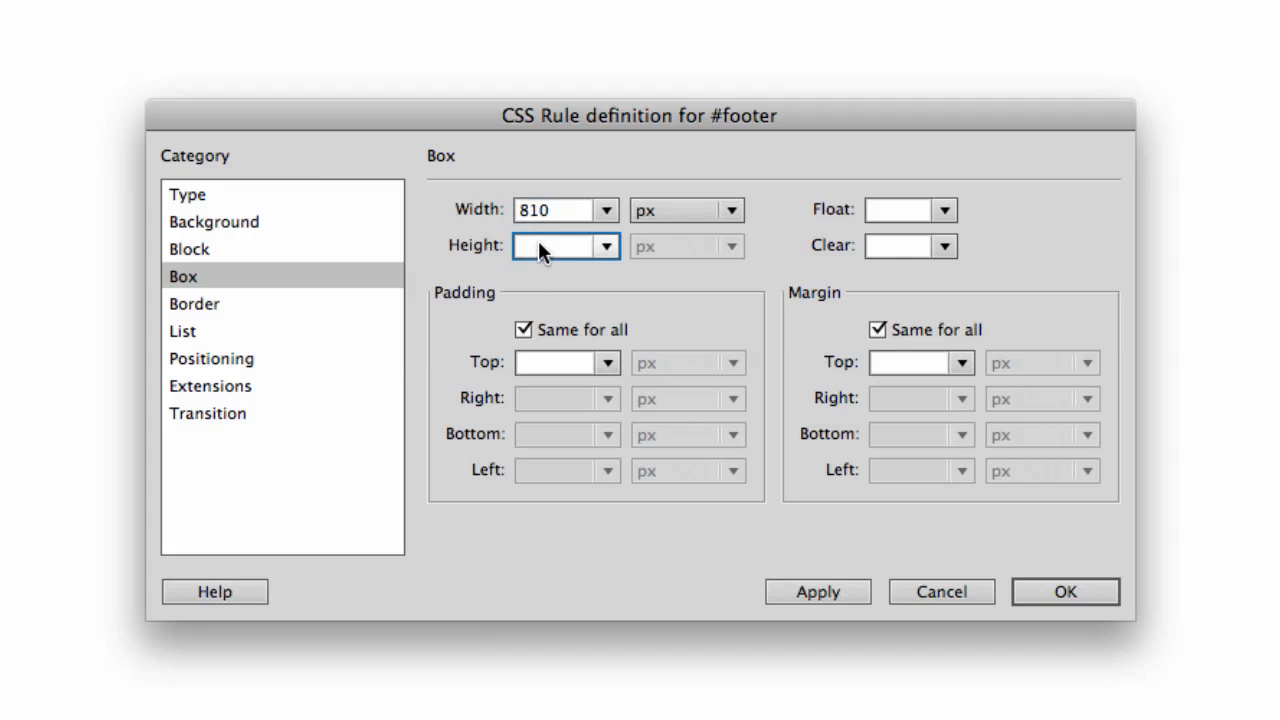
{"action": "type", "text": "200"}
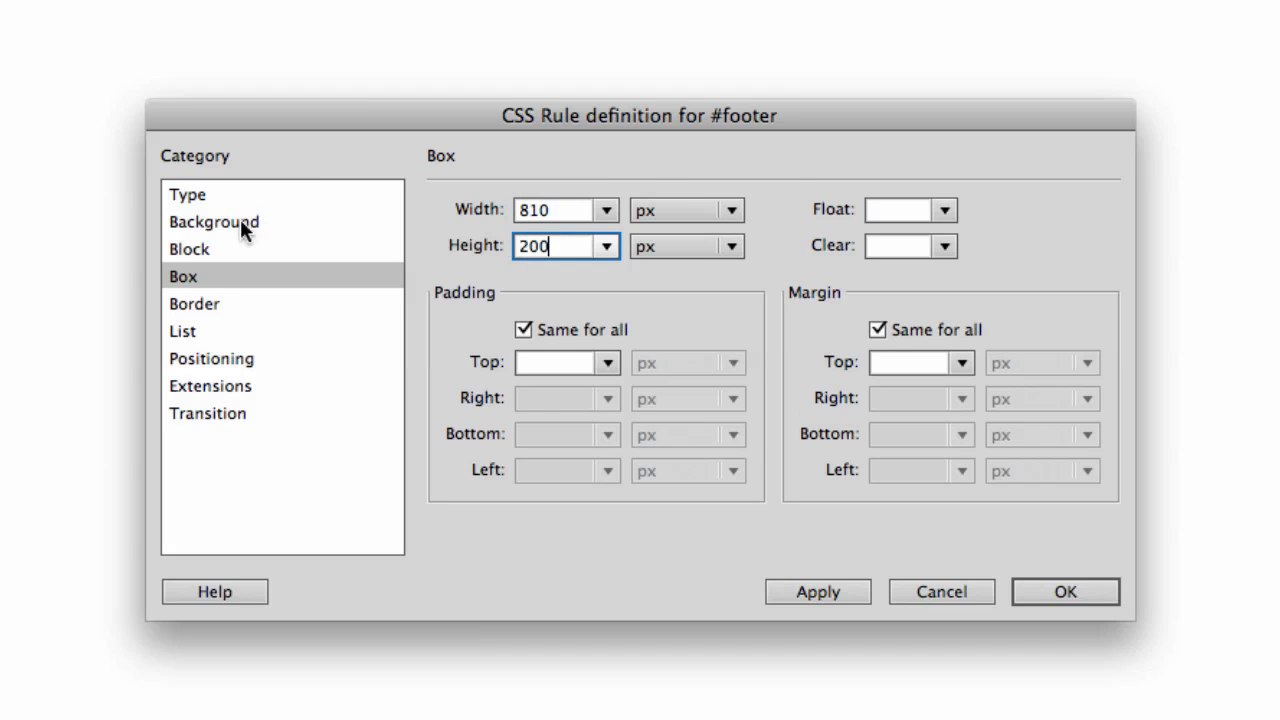
Set the #footer rule's background color to light purple #C6F, save the rule and insert the footer div
{"action": "left_click", "coordinate": [233, 222]}
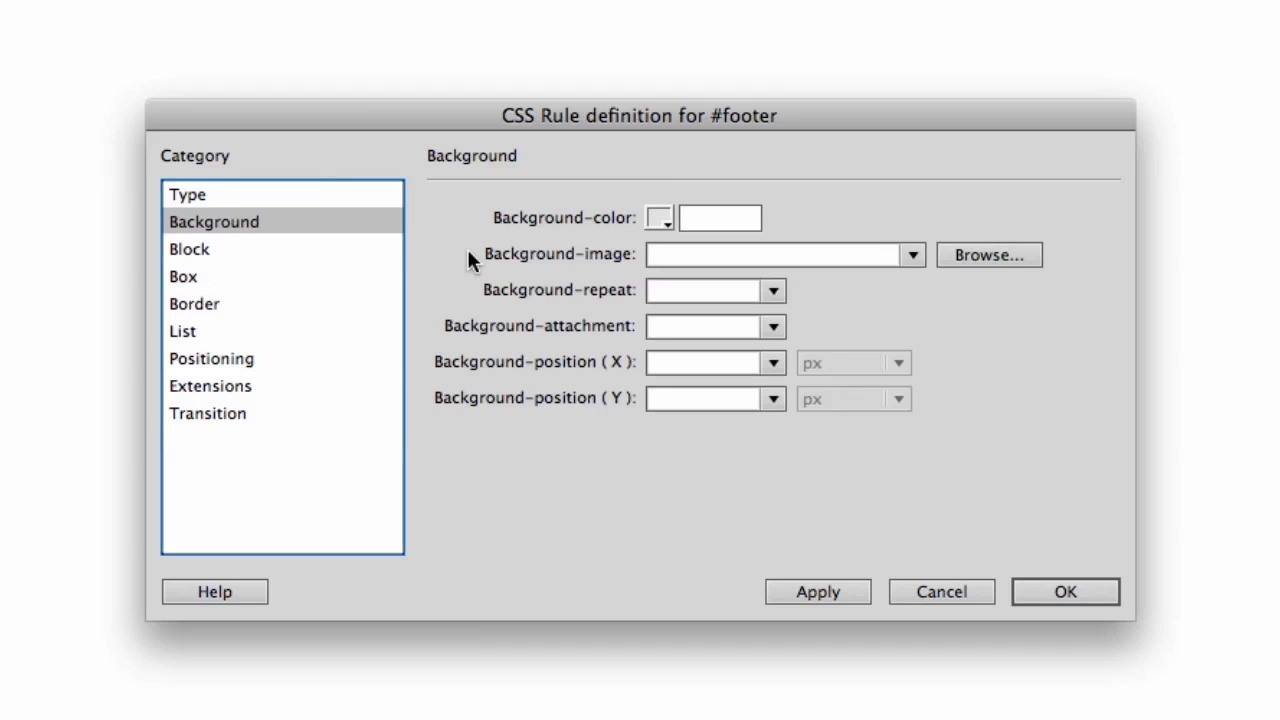
{"action": "left_click", "coordinate": [658, 218]}
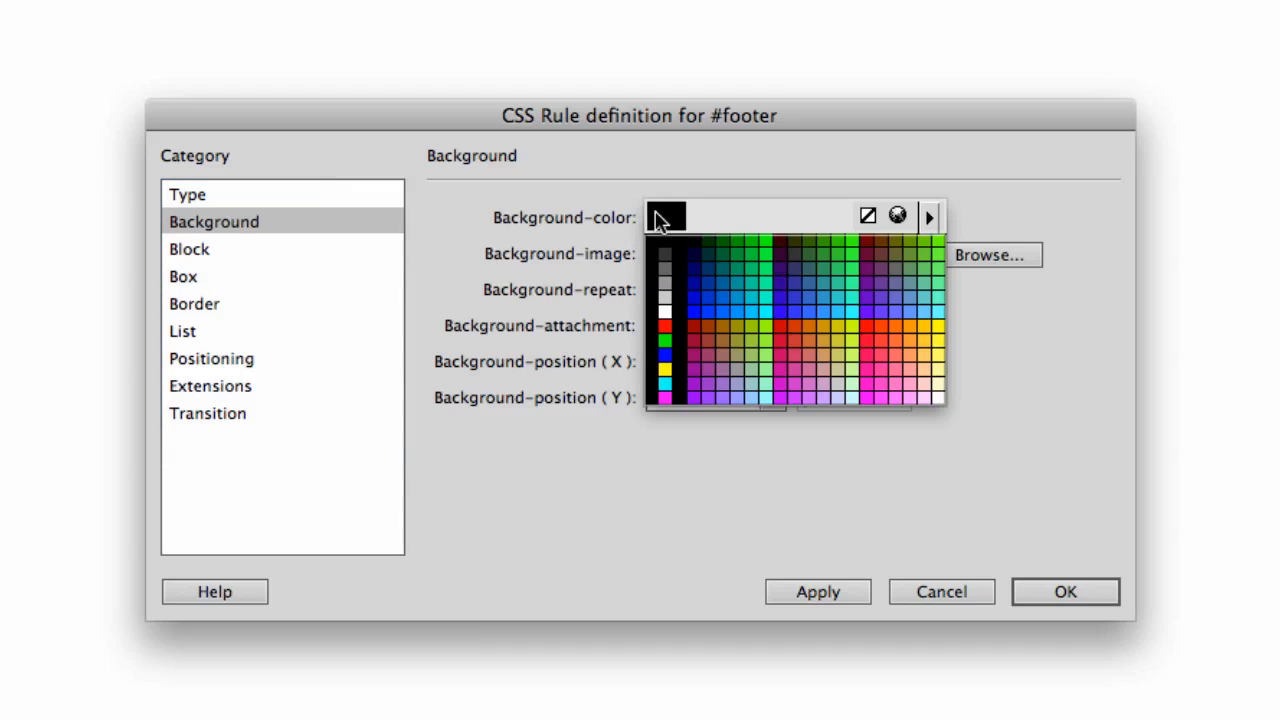
{"action": "left_click", "coordinate": [814, 384]}
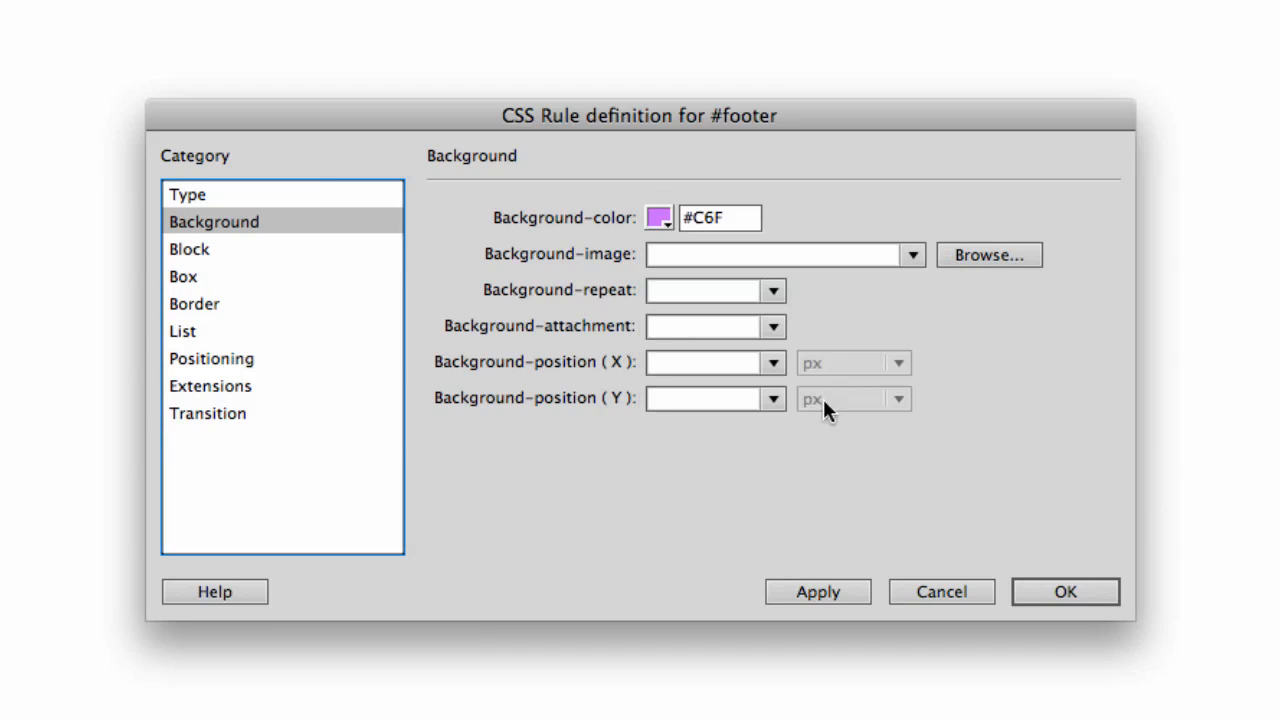
{"action": "left_click", "coordinate": [1092, 594]}
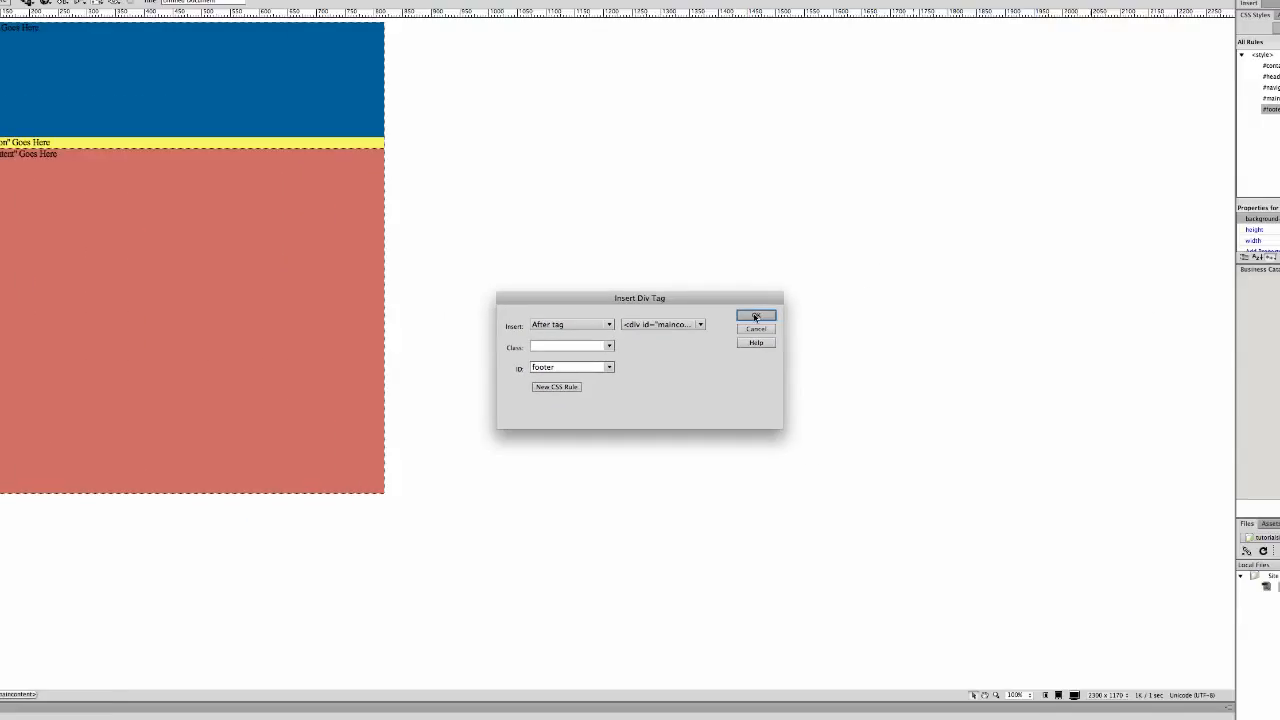
{"action": "left_click", "coordinate": [931, 248]}
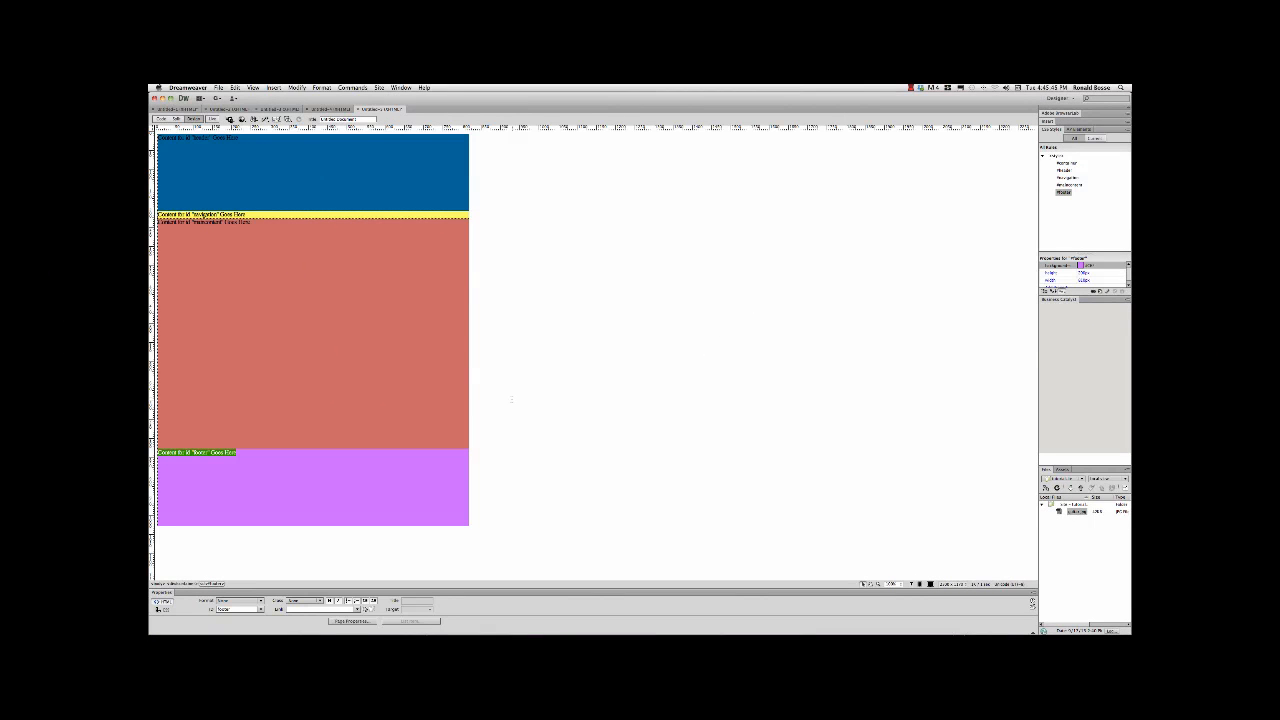
Preview the page layout in Google Chrome, then close the browser preview
{"action": "left_click", "coordinate": [488, 265]}
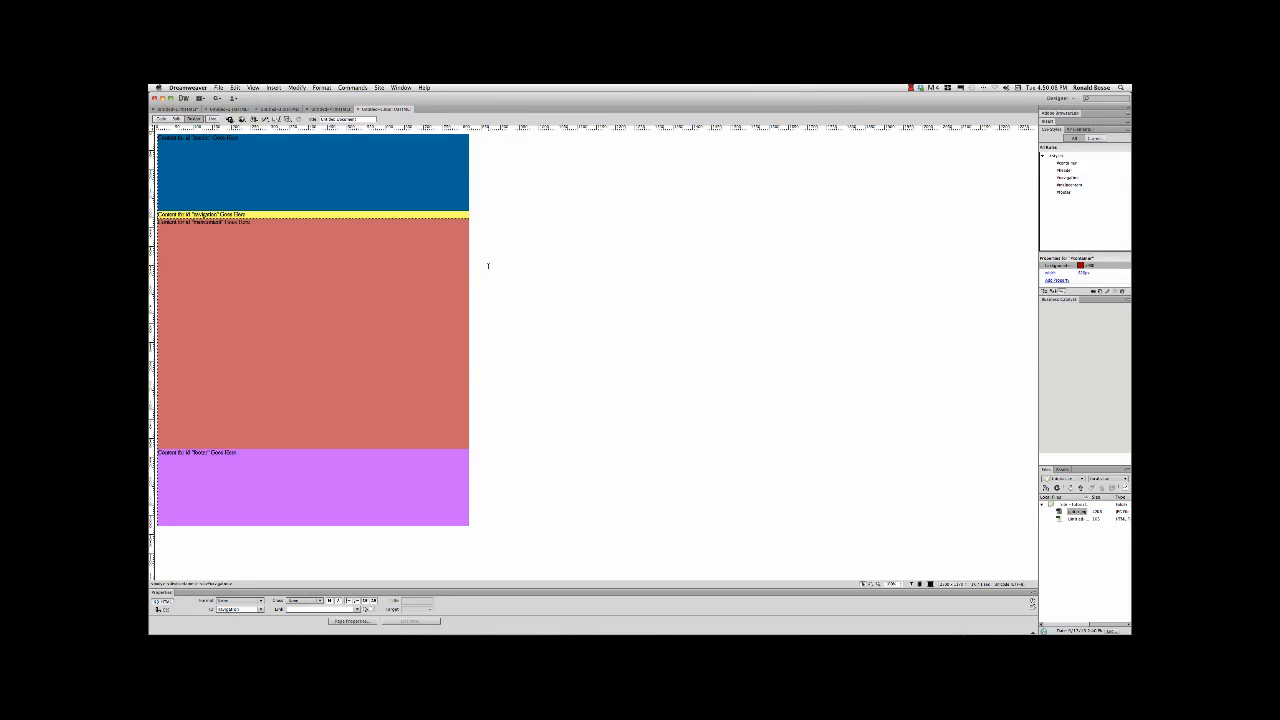
{"action": "left_click", "coordinate": [241, 119]}
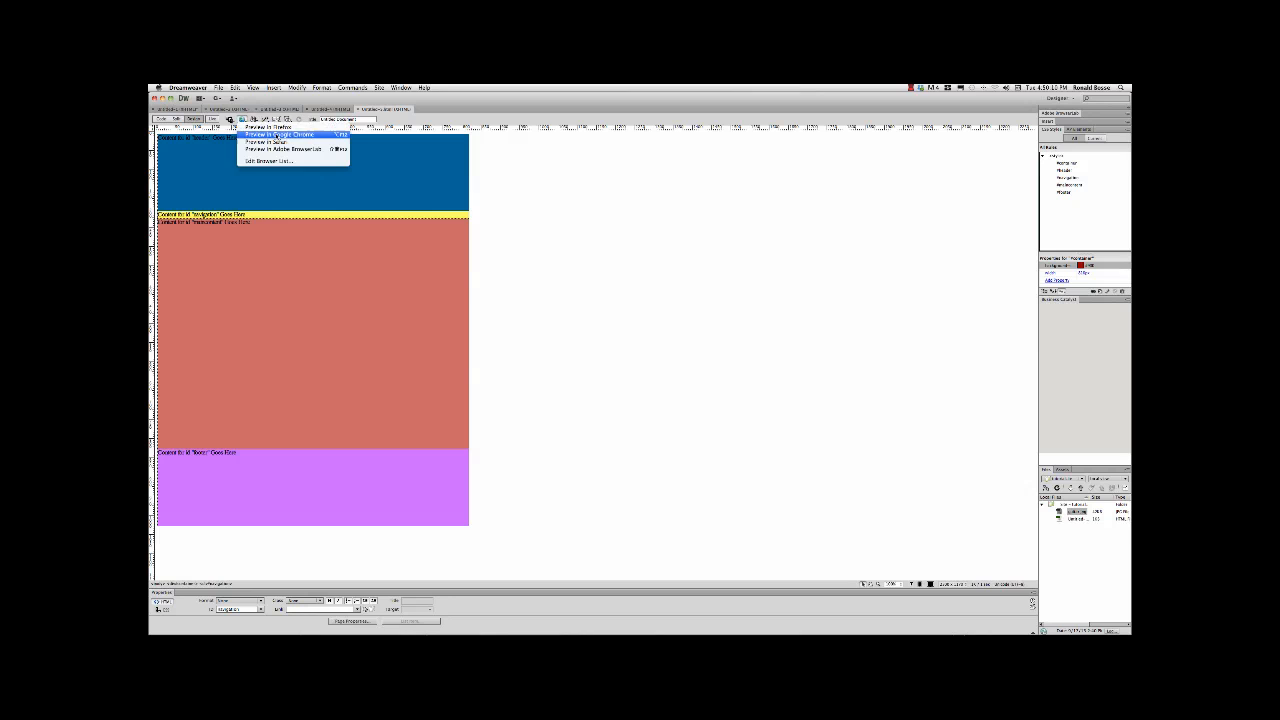
{"action": "left_click", "coordinate": [278, 134]}
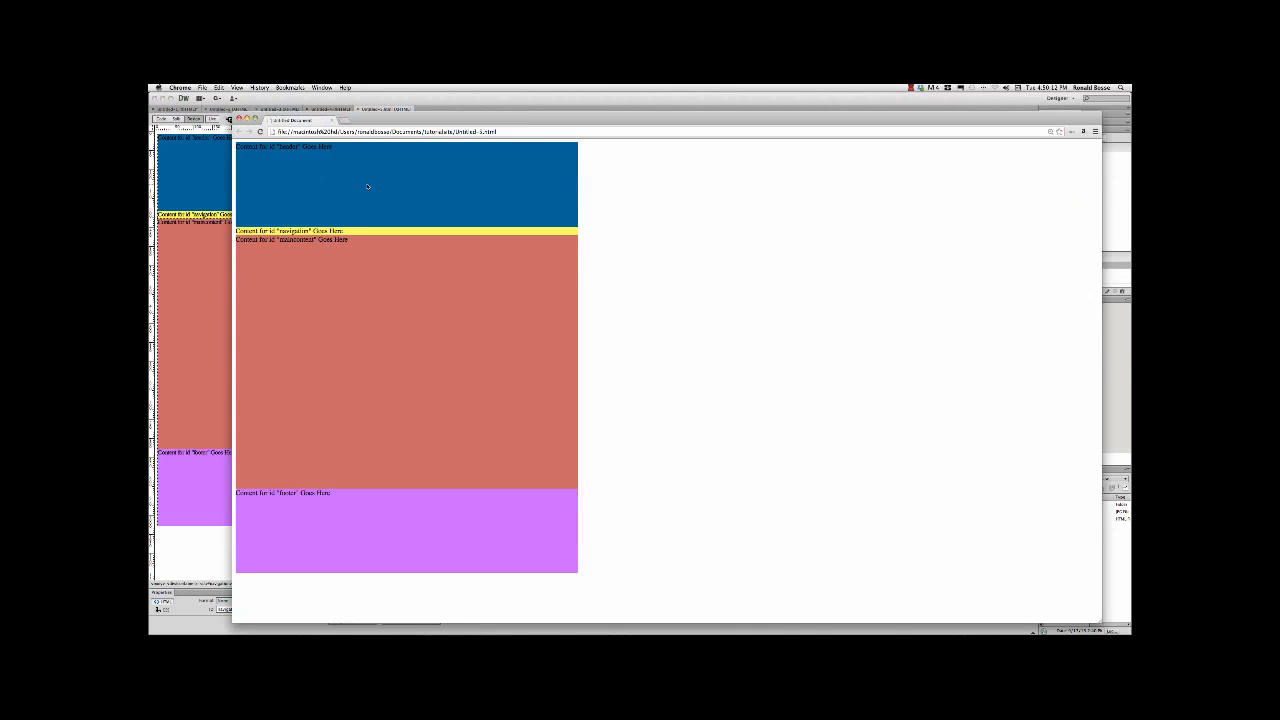
{"action": "left_click", "coordinate": [239, 119]}
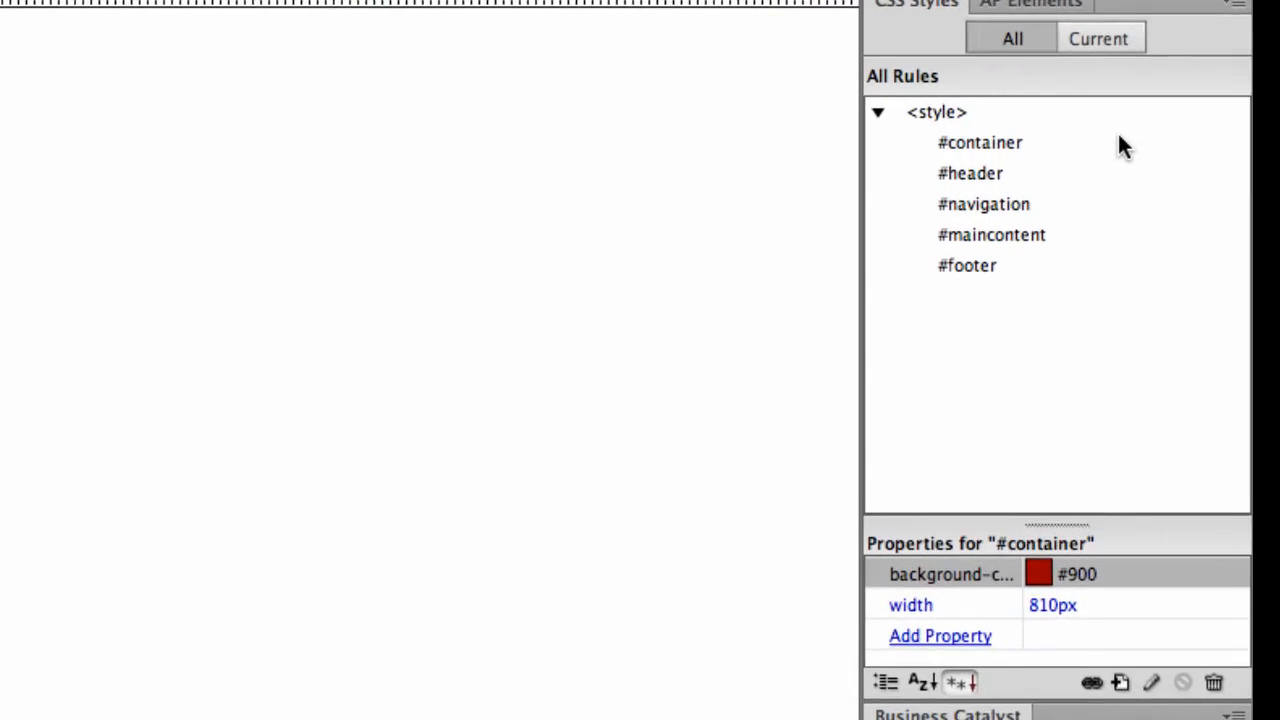
Edit the #container rule's margins individually to top 0 px, right auto, bottom 0 px and left auto, and save the rule
{"action": "double_click", "coordinate": [957, 141]}
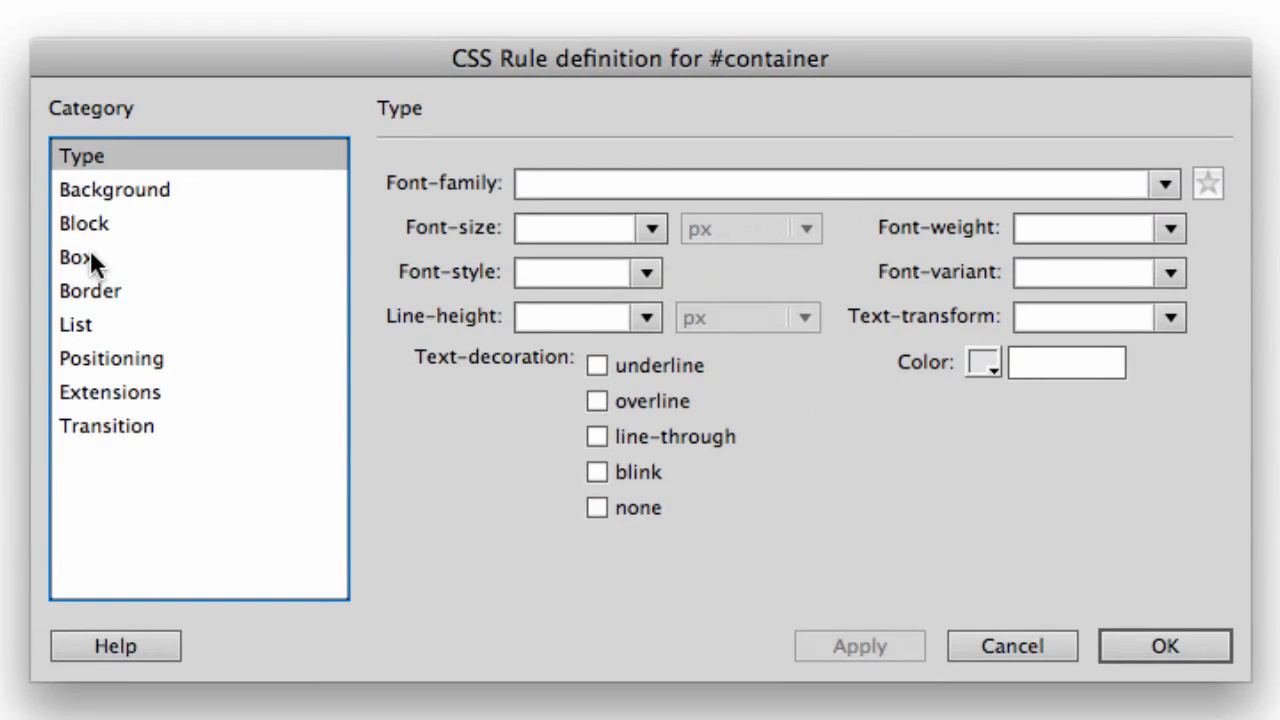
{"action": "left_click", "coordinate": [89, 250]}
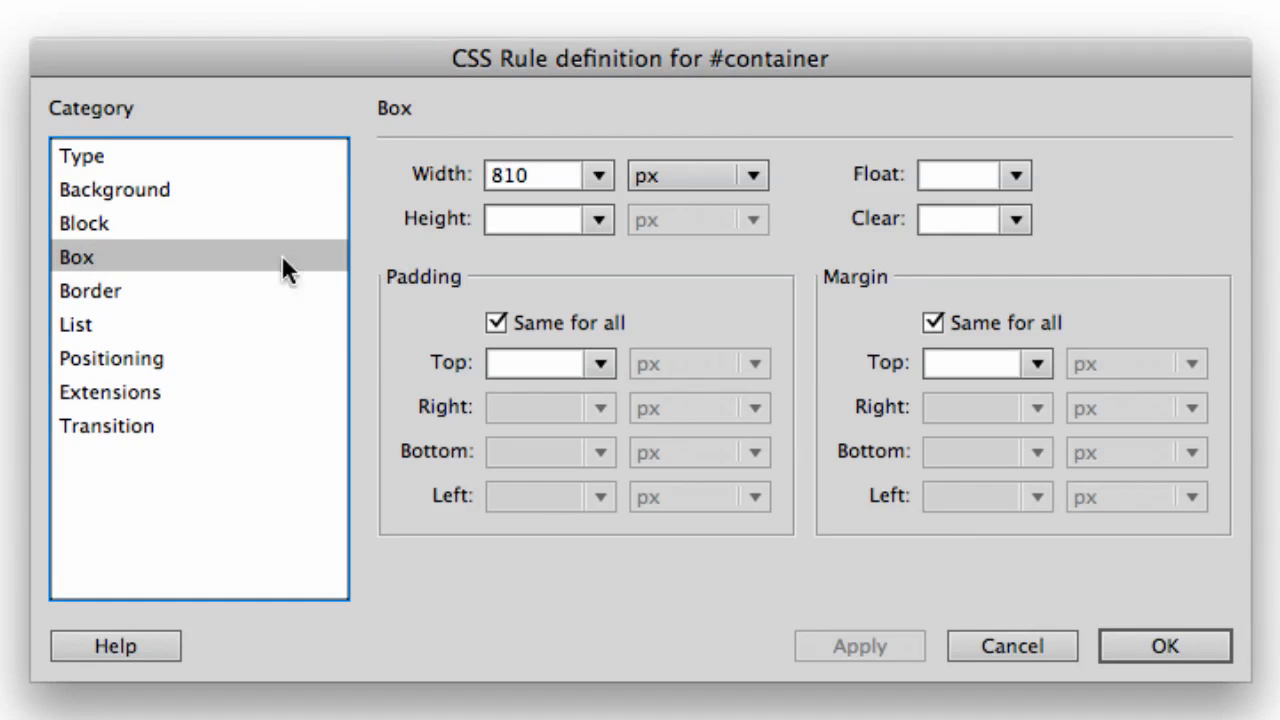
{"action": "left_click", "coordinate": [933, 322]}
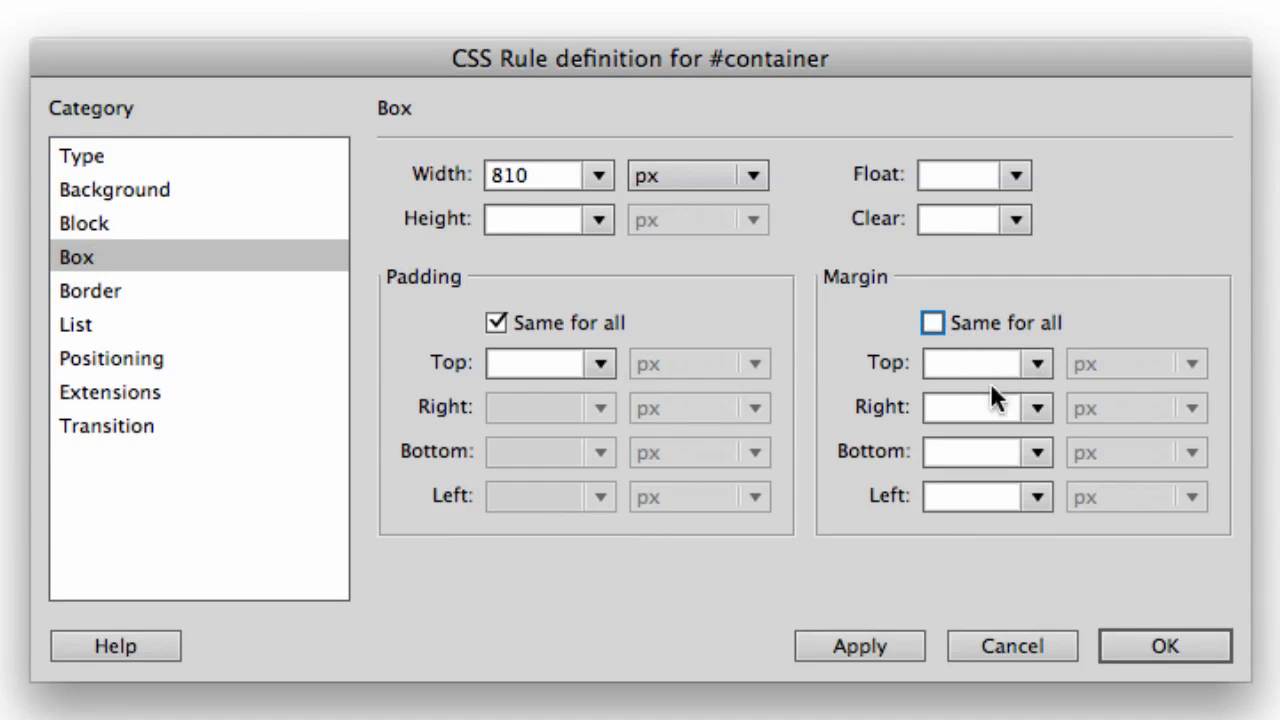
{"action": "left_click", "coordinate": [964, 355]}
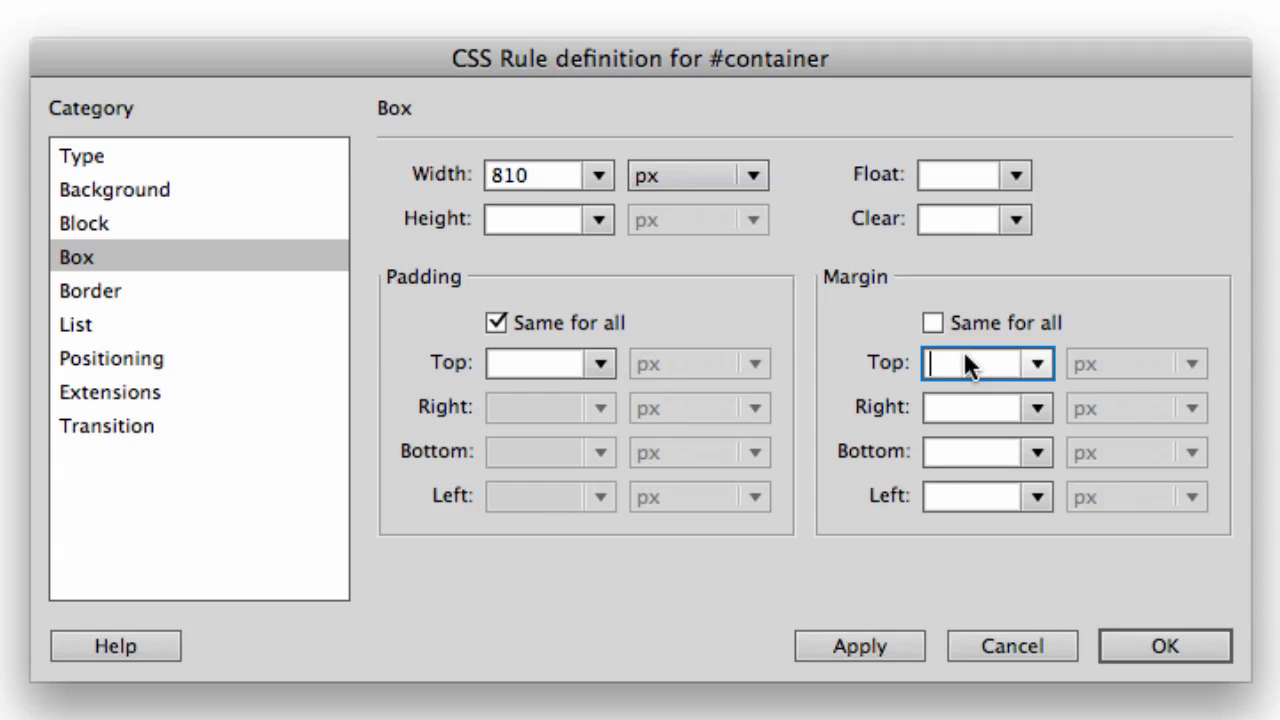
{"action": "type", "text": "0"}
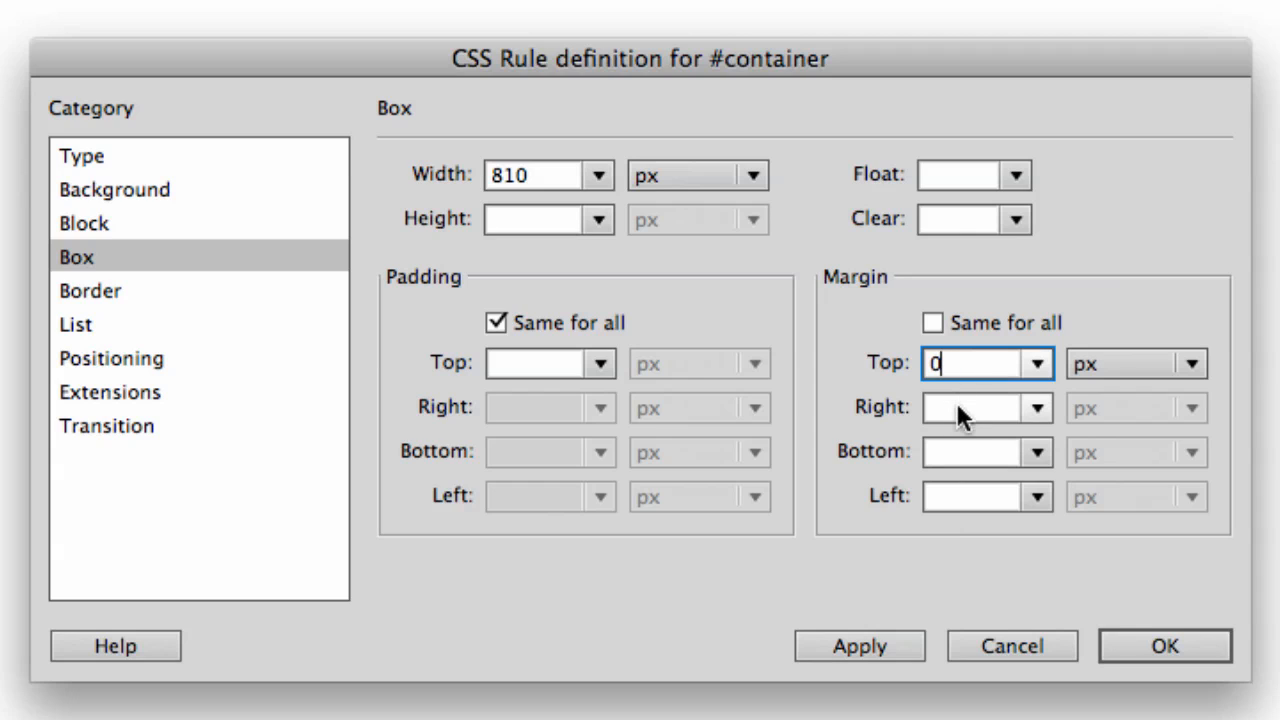
{"action": "left_click", "coordinate": [952, 407]}
{"action": "type", "text": "auto"}
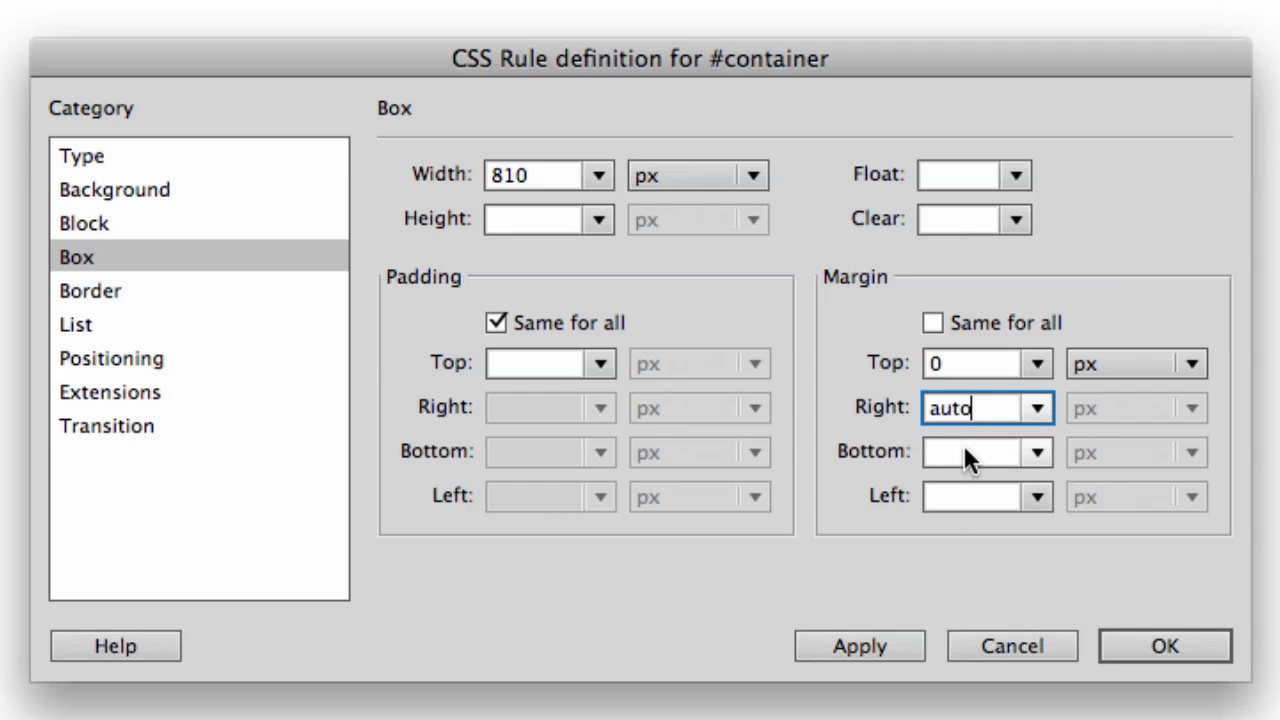
{"action": "left_click", "coordinate": [963, 444]}
{"action": "type", "text": "0"}
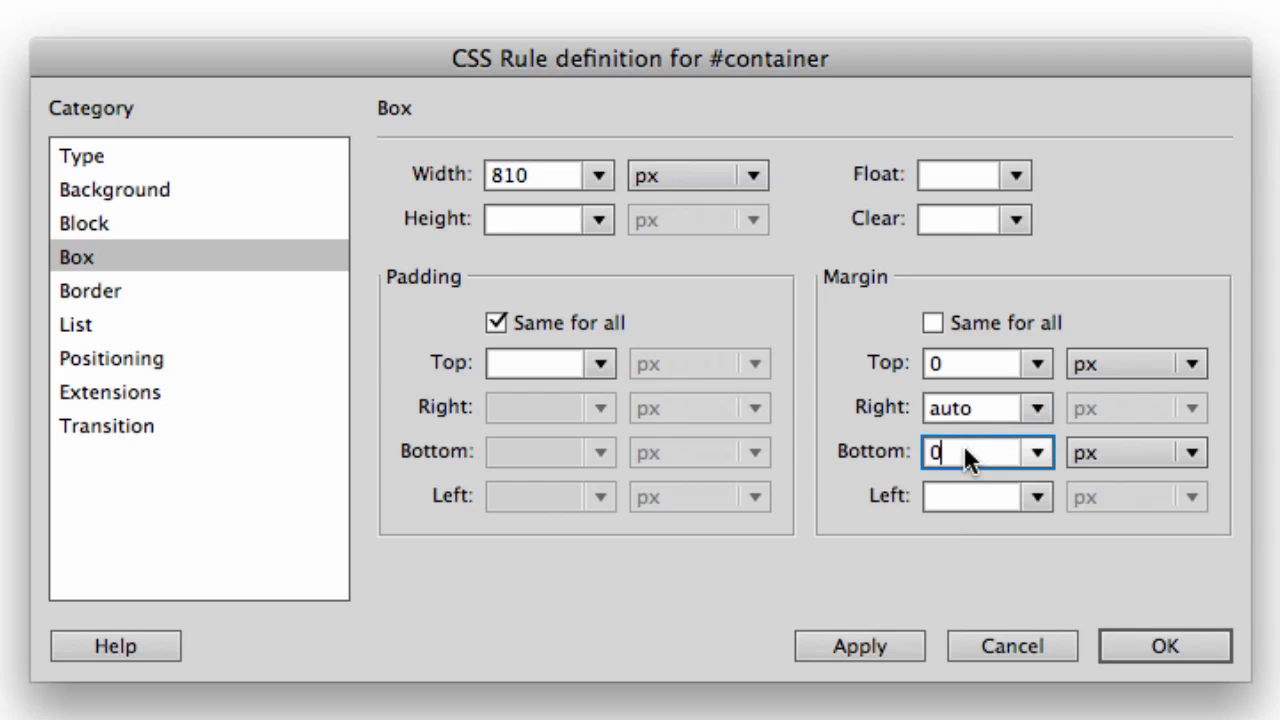
{"action": "left_click", "coordinate": [958, 491]}
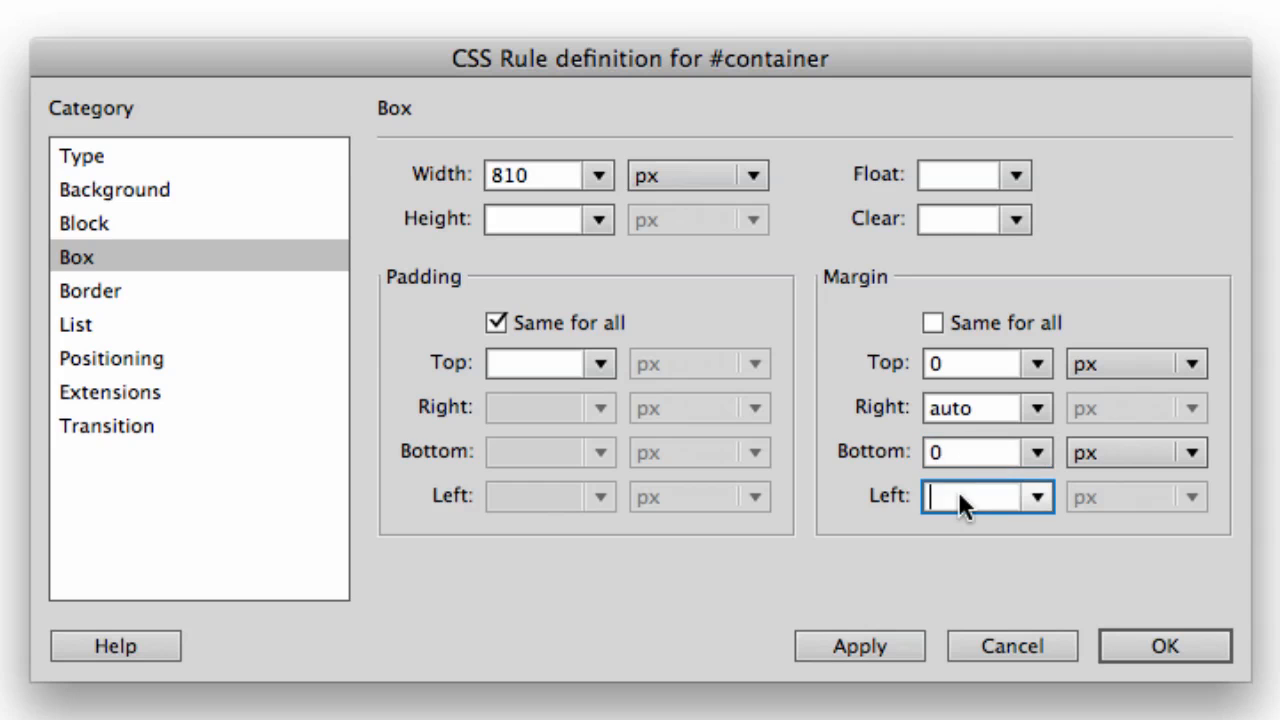
{"action": "type", "text": "auto"}
{"action": "left_click", "coordinate": [1168, 646]}
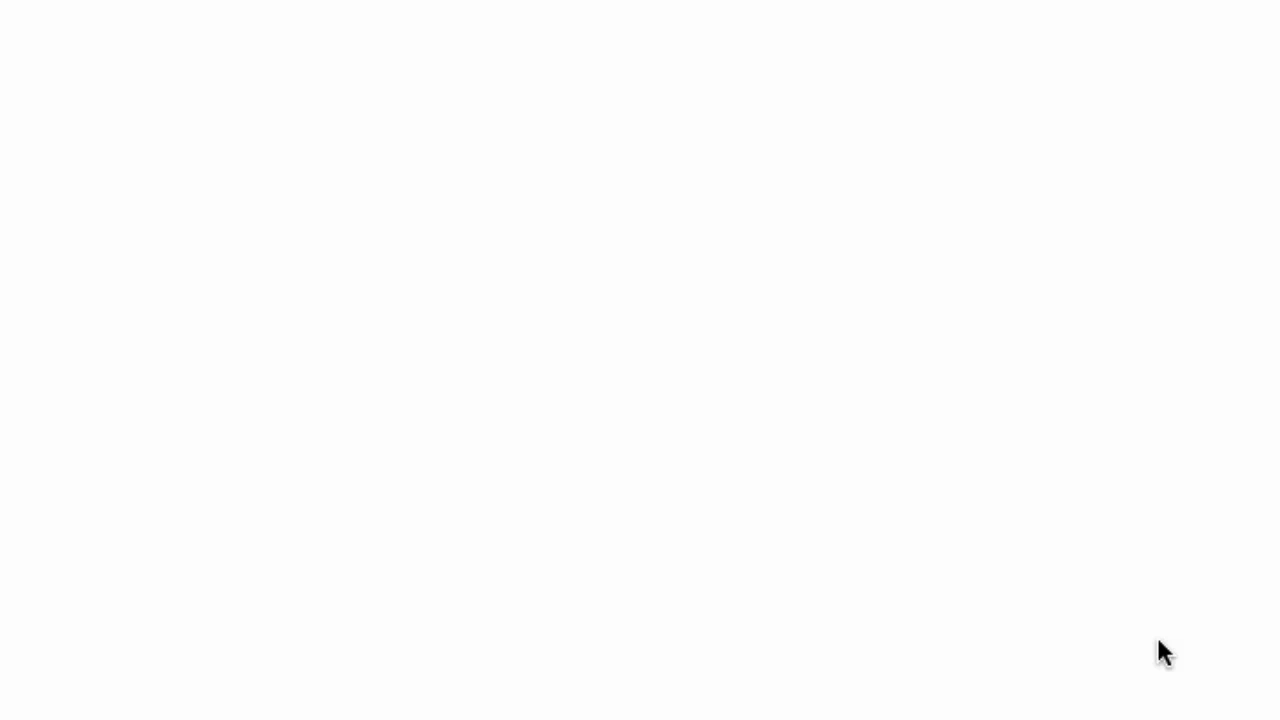